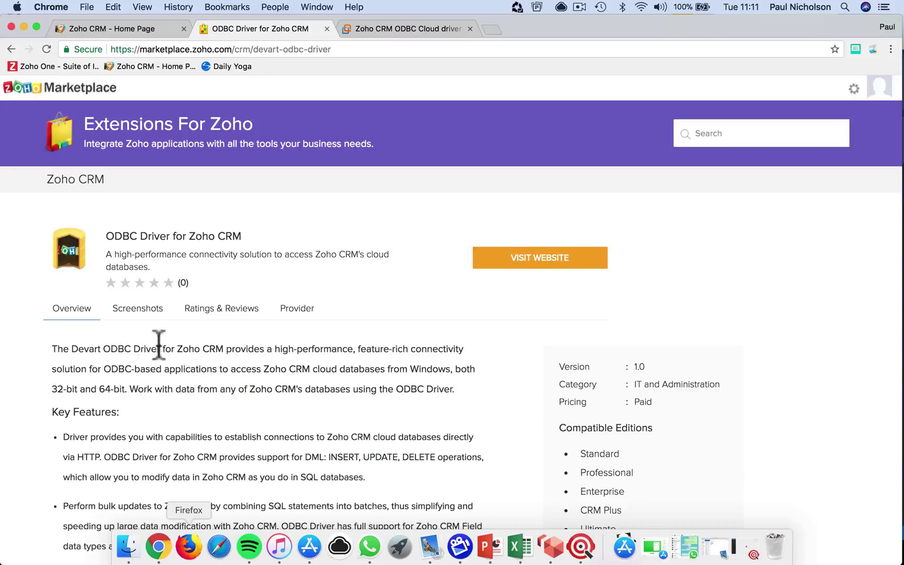
Step: Show the Overview section of Devart's ODBC Driver for Zoho CRM page
{"action": "left_click", "coordinate": [392, 33]}
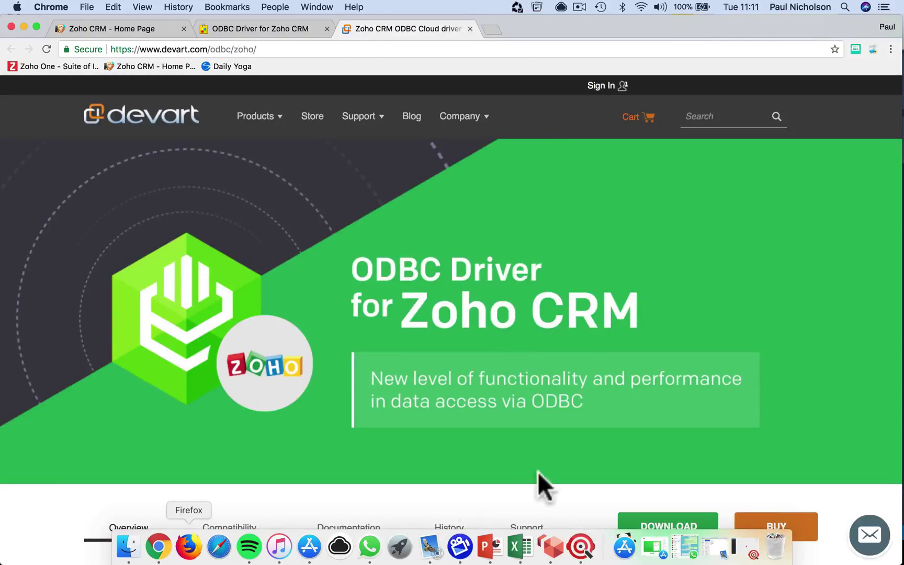
{"action": "scroll", "coordinate": [538, 470], "scroll_direction": "down", "scroll_amount": 5}
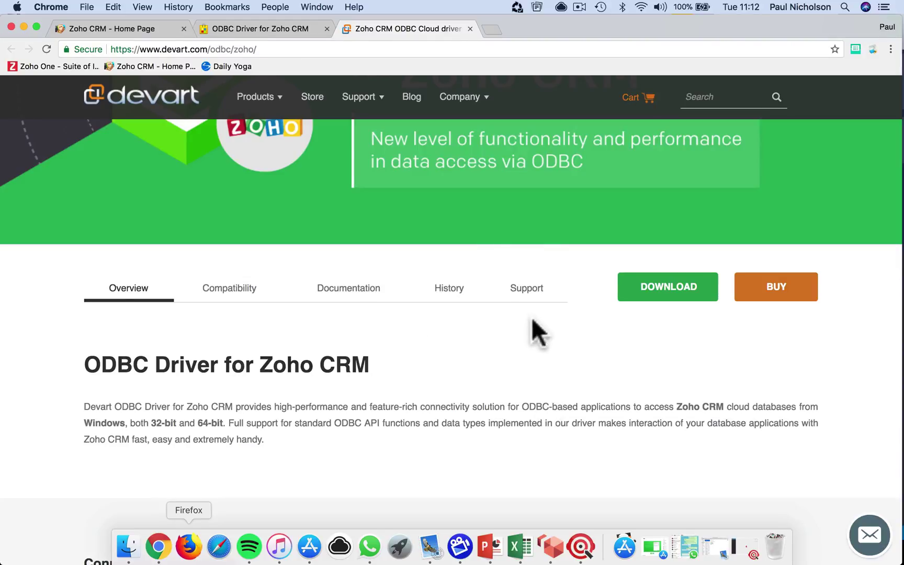
Step: Go back to the Zoho CRM home page, then switch to the remote Windows desktop running Visual Studio
{"action": "left_click", "coordinate": [118, 28]}
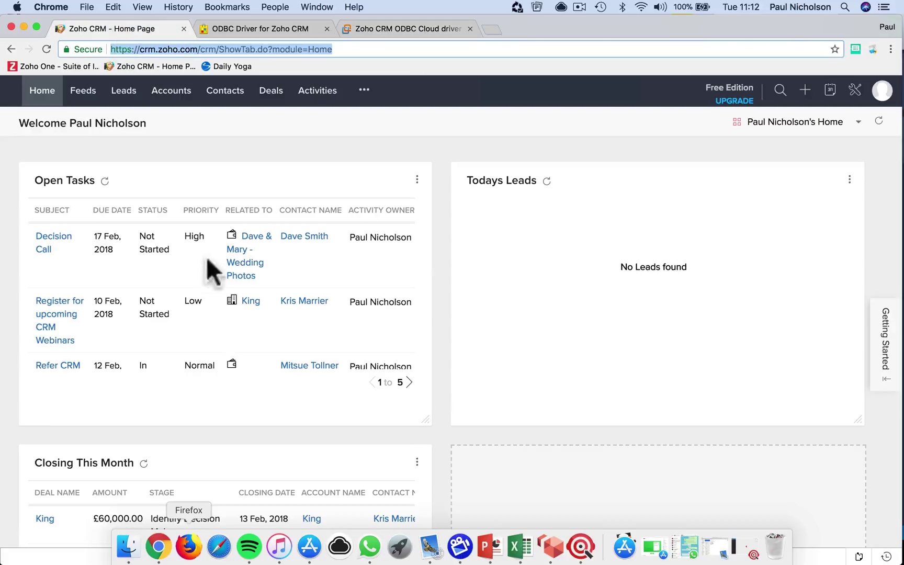
{"action": "key", "text": "super+l"}
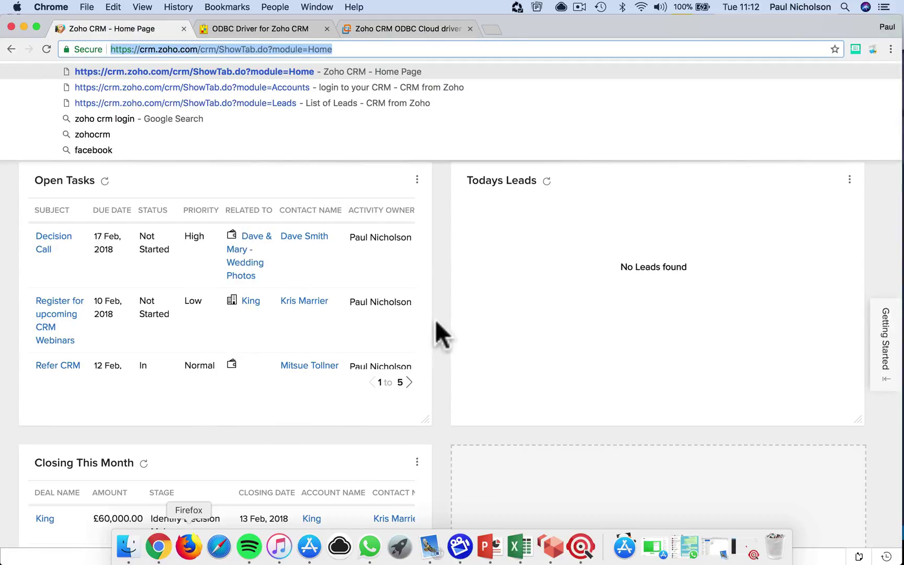
{"action": "left_click", "coordinate": [435, 322]}
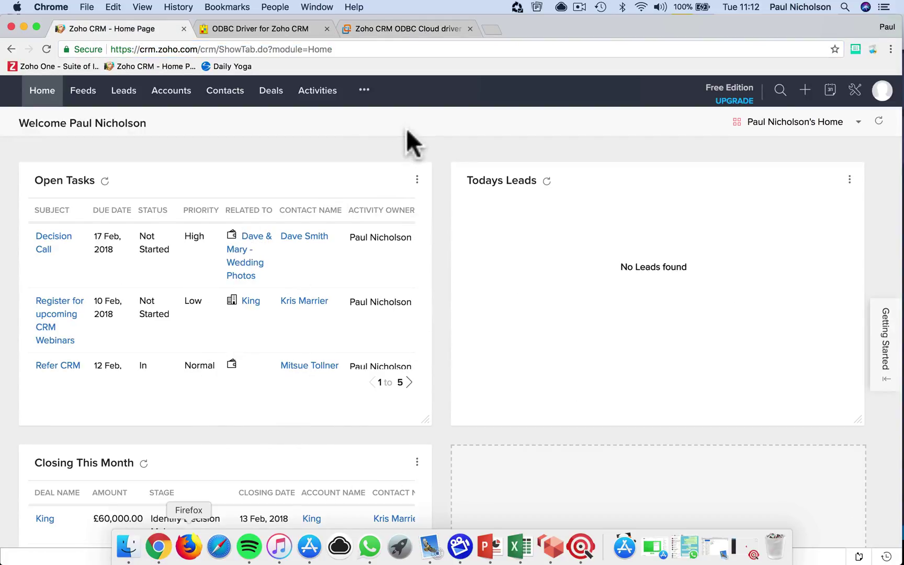
{"action": "left_click", "coordinate": [550, 546]}
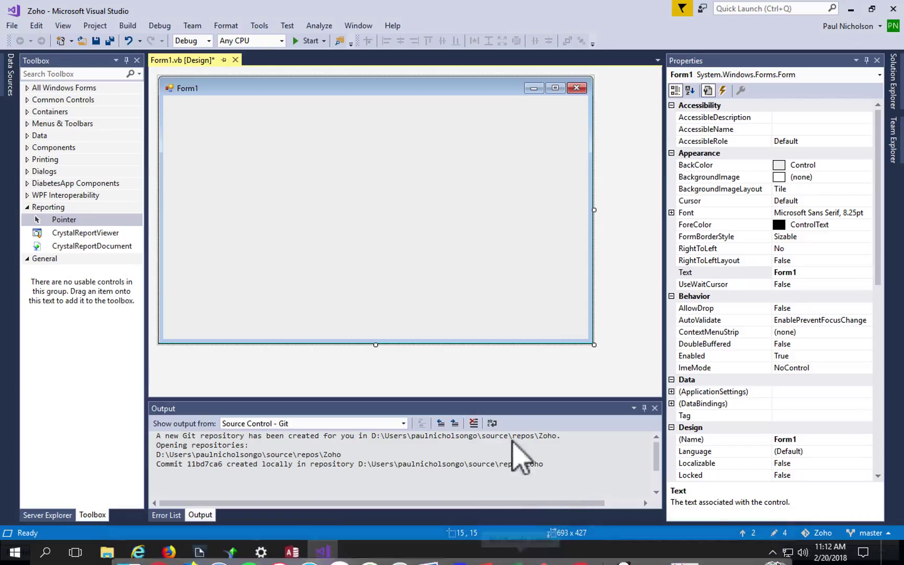
Step: Search Windows Settings for 'odbc' and launch the 32-bit ODBC Data Source Administrator
{"action": "left_click", "coordinate": [261, 551]}
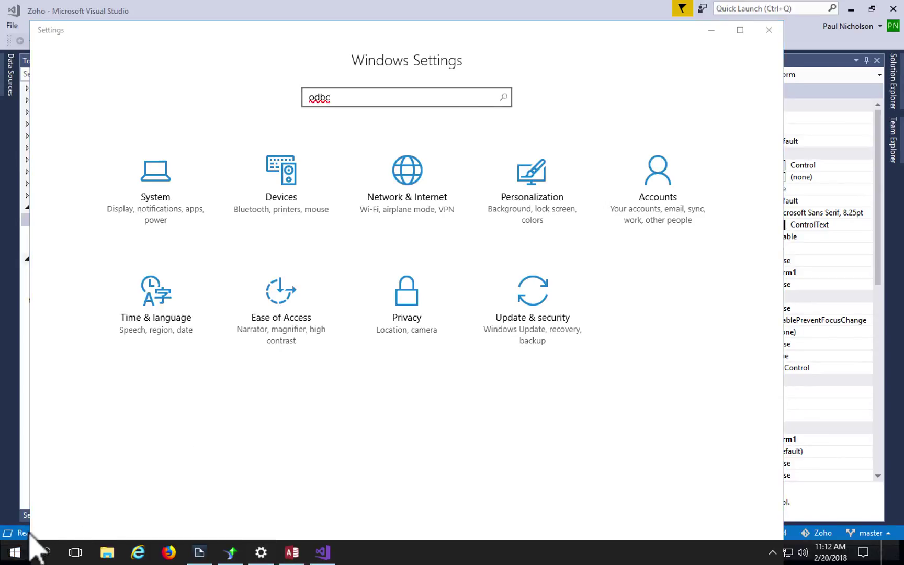
{"action": "left_click", "coordinate": [16, 550]}
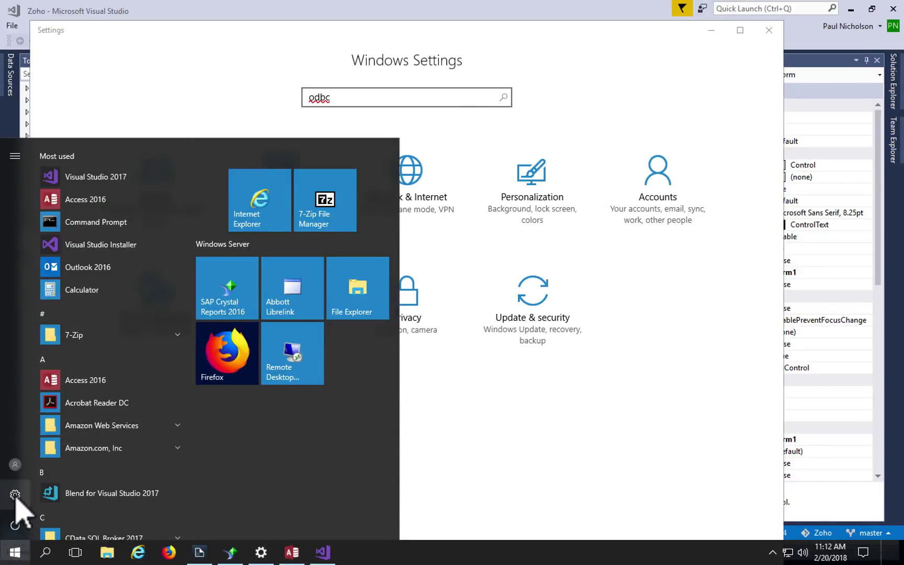
{"action": "left_click", "coordinate": [474, 346]}
{"action": "left_click", "coordinate": [387, 96]}
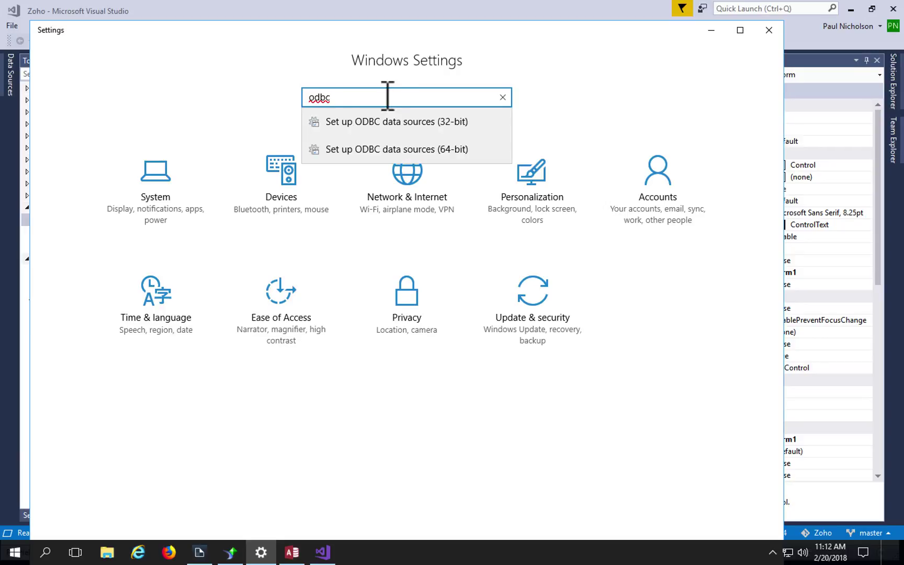
{"action": "left_click", "coordinate": [392, 130]}
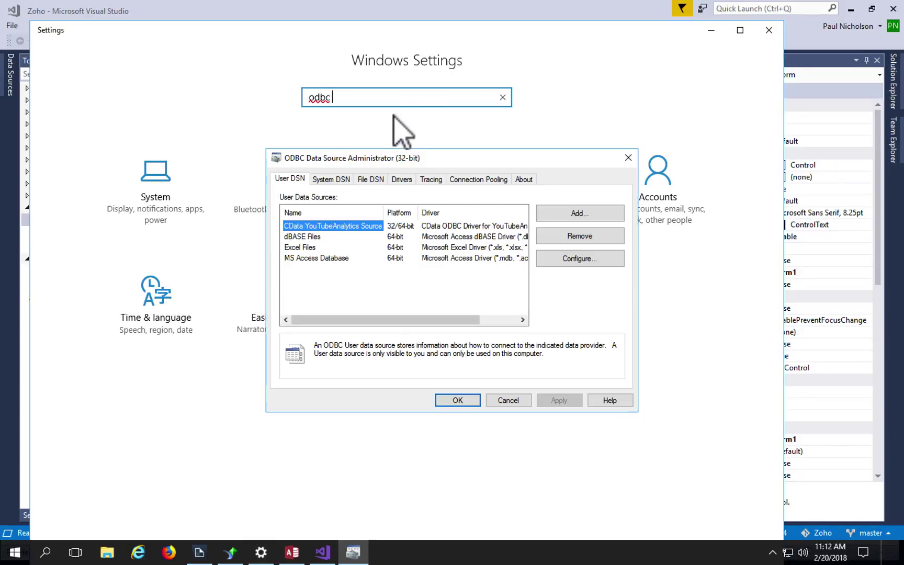
Step: Open the Security Zoho CRM entry under System DSN for configuration
{"action": "left_click", "coordinate": [331, 179]}
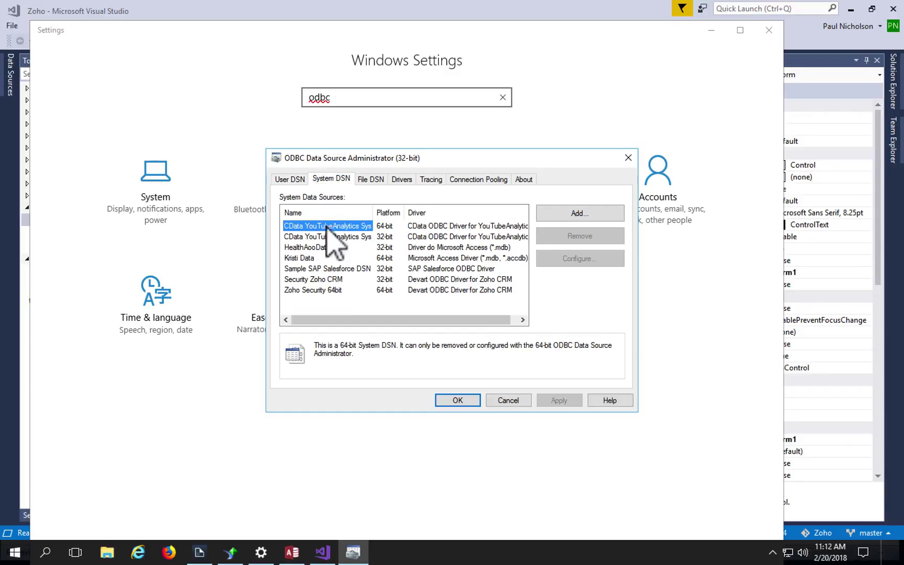
{"action": "left_click", "coordinate": [315, 281]}
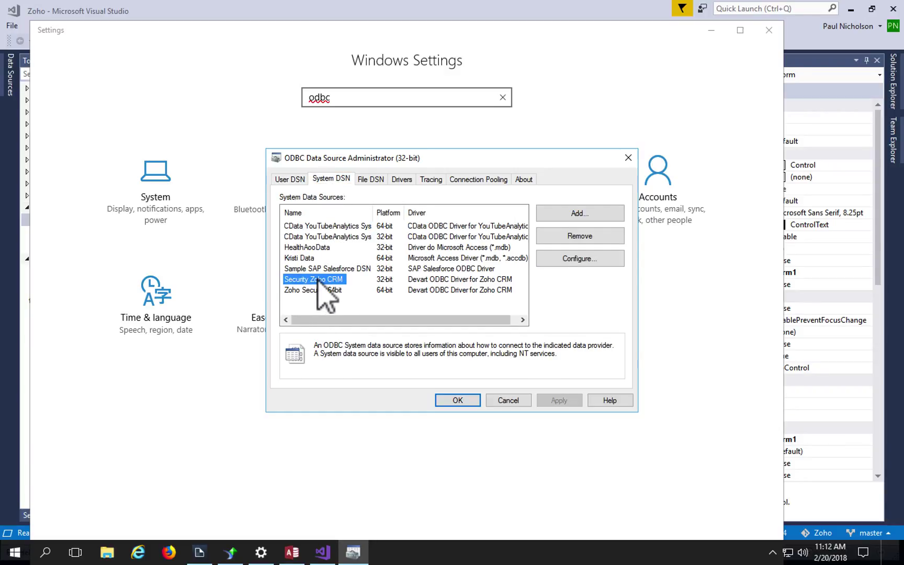
{"action": "double_click", "coordinate": [329, 280]}
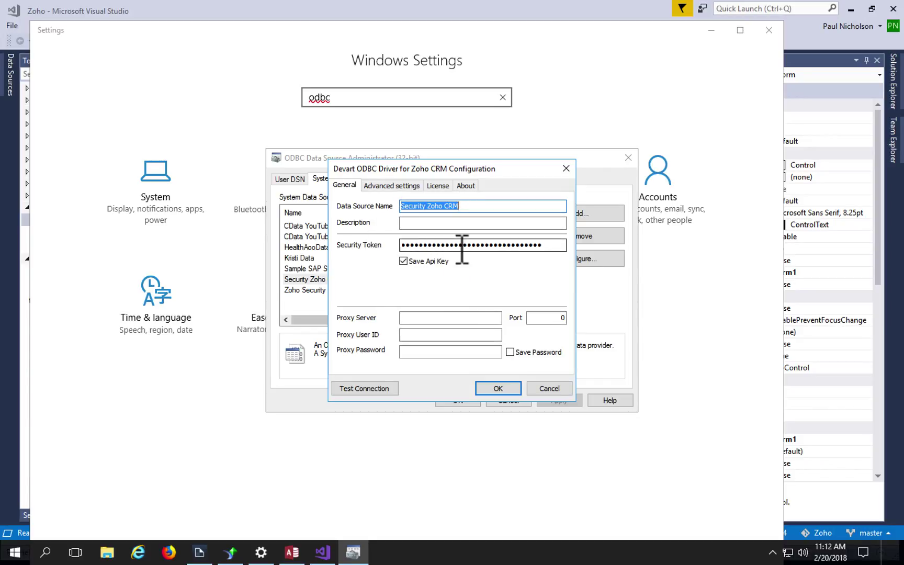
Step: Bring the Zoho CRM browser forward and go to Setup > APIs
{"action": "mouse_move", "coordinate": [445, 561]}
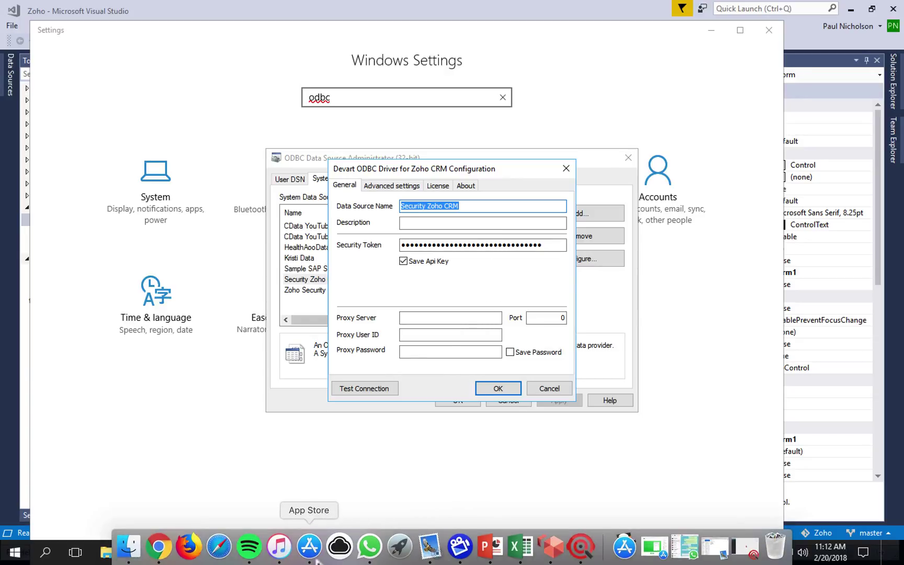
{"action": "left_click", "coordinate": [160, 548]}
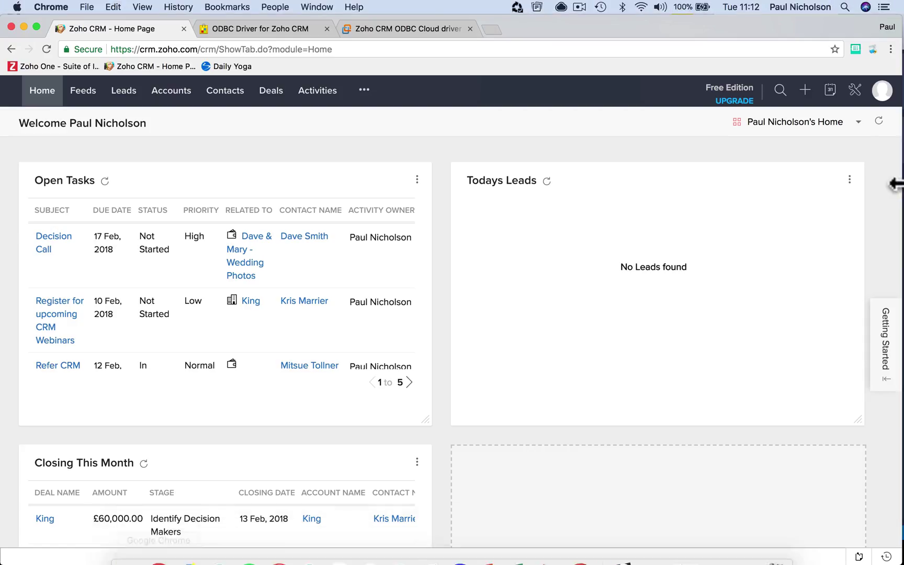
{"action": "left_click", "coordinate": [855, 91]}
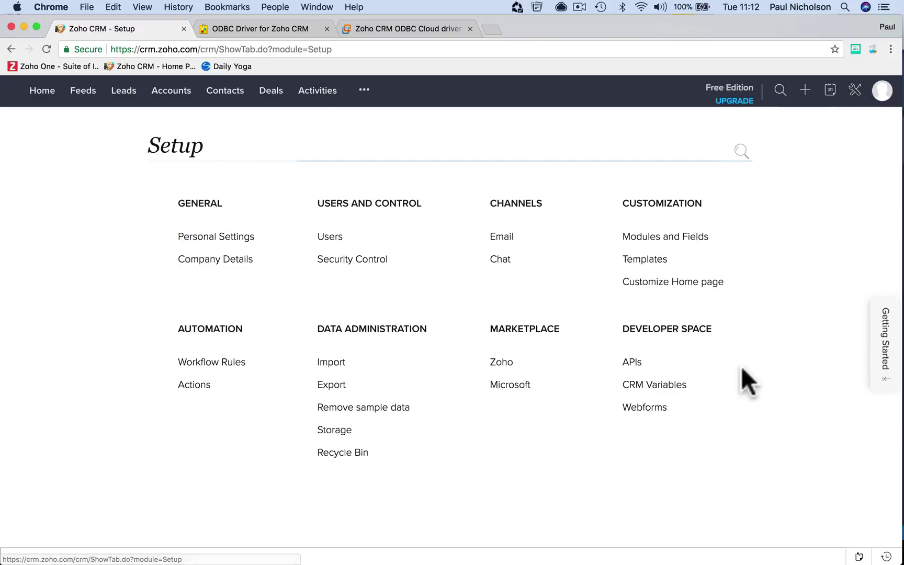
{"action": "left_click", "coordinate": [633, 362]}
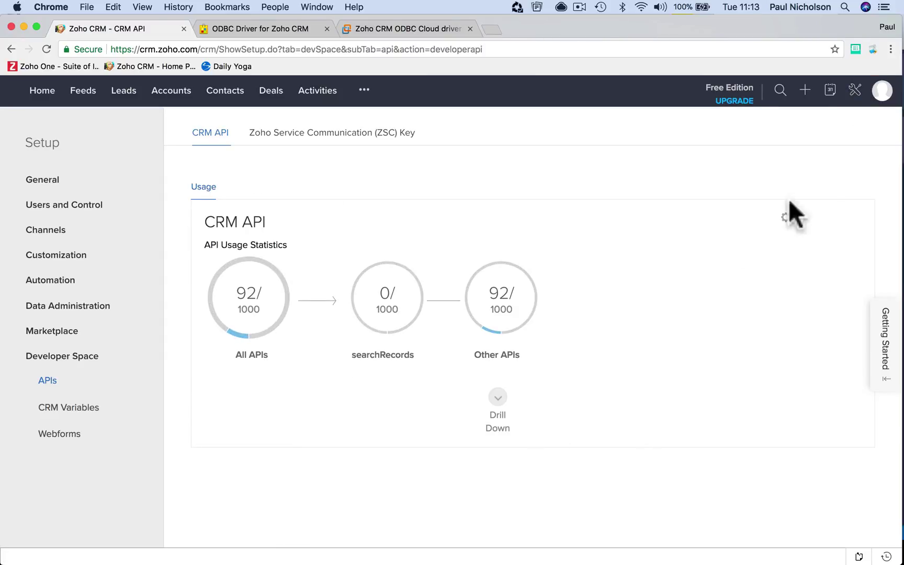
Step: Generate an authentication token for application name 'ODBC' and close the result
{"action": "left_click", "coordinate": [784, 220]}
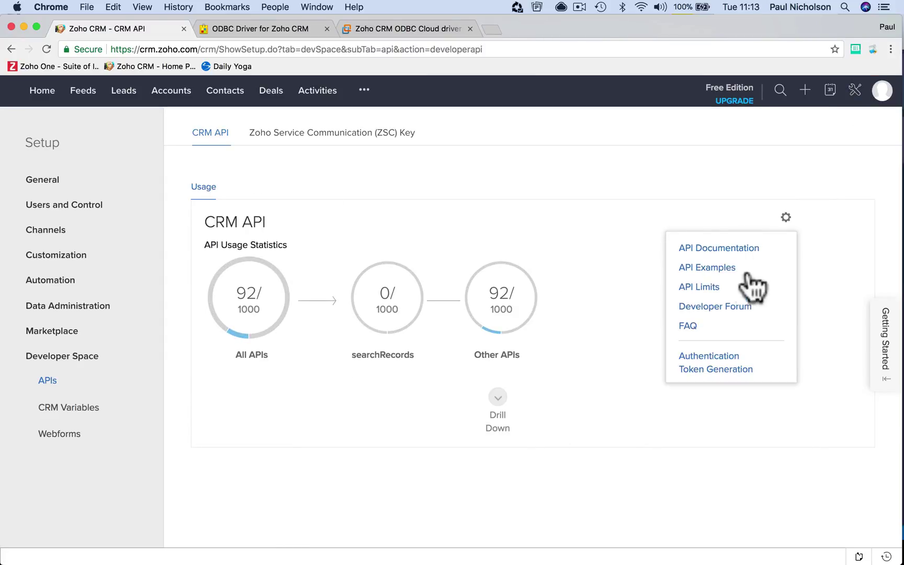
{"action": "left_click", "coordinate": [717, 369]}
{"action": "left_click", "coordinate": [342, 303]}
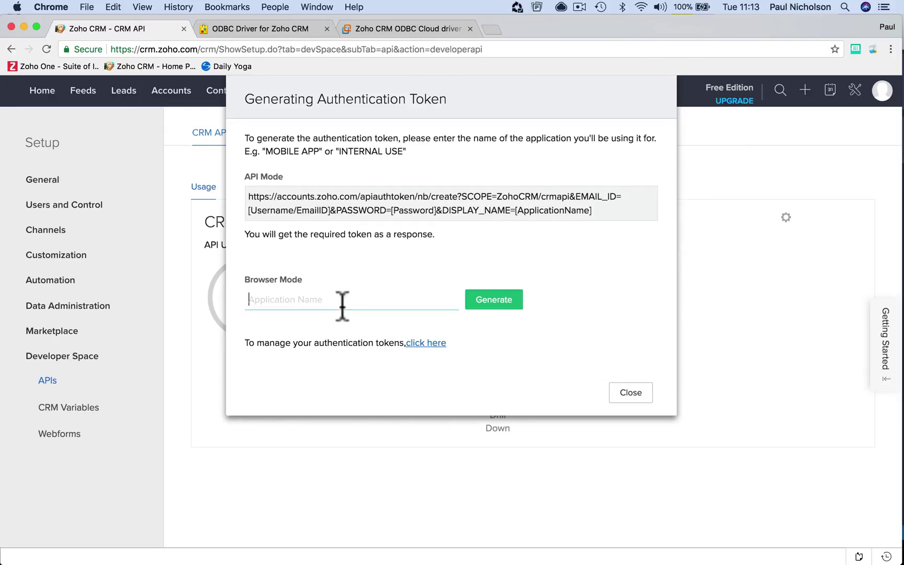
{"action": "type", "text": "o"}
{"action": "left_click", "coordinate": [490, 302]}
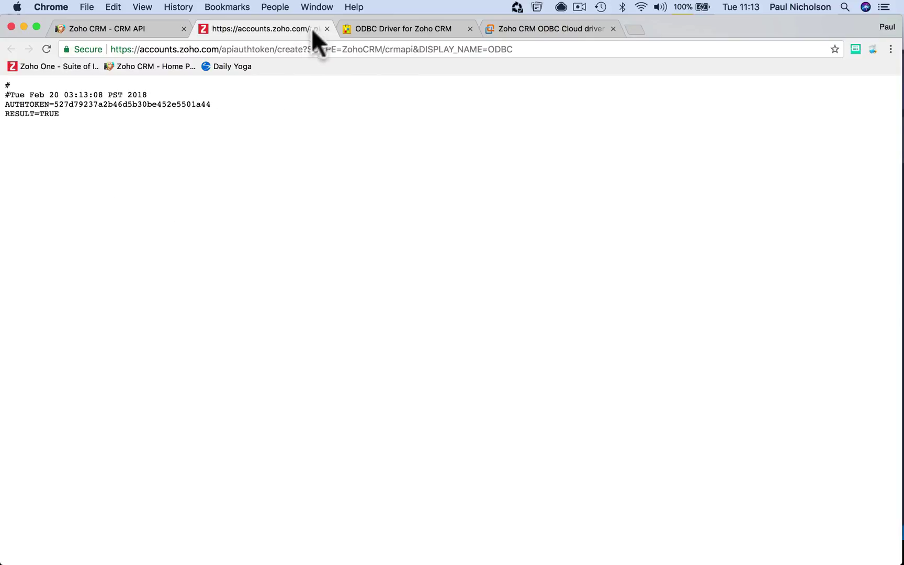
{"action": "left_click", "coordinate": [327, 29]}
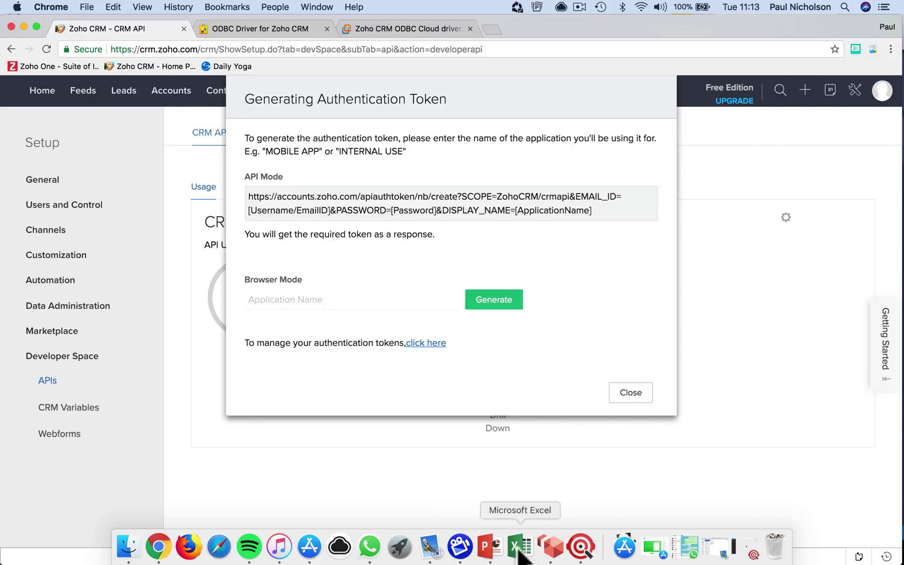
Step: Test the Security Zoho CRM DSN successfully, save its settings, and close the ODBC administrator
{"action": "left_click", "coordinate": [550, 547]}
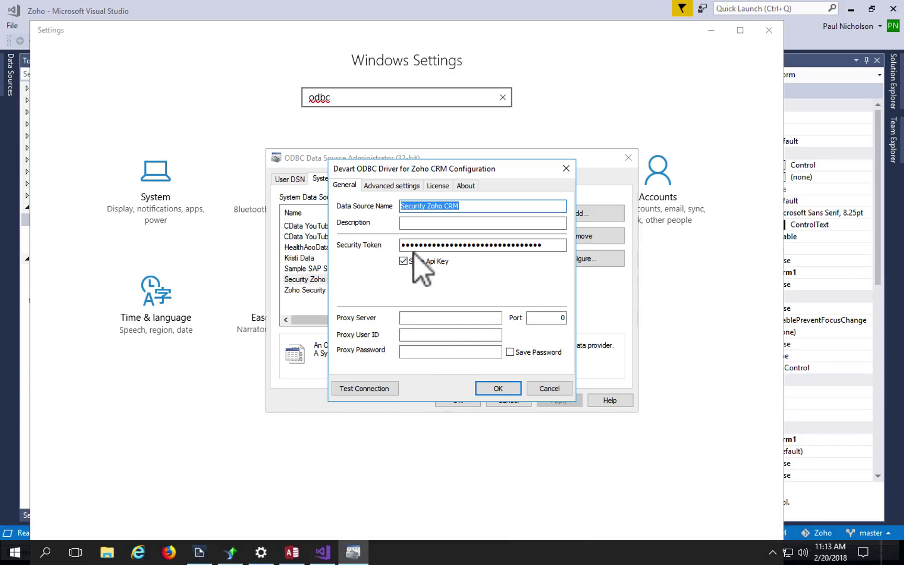
{"action": "left_click", "coordinate": [544, 245]}
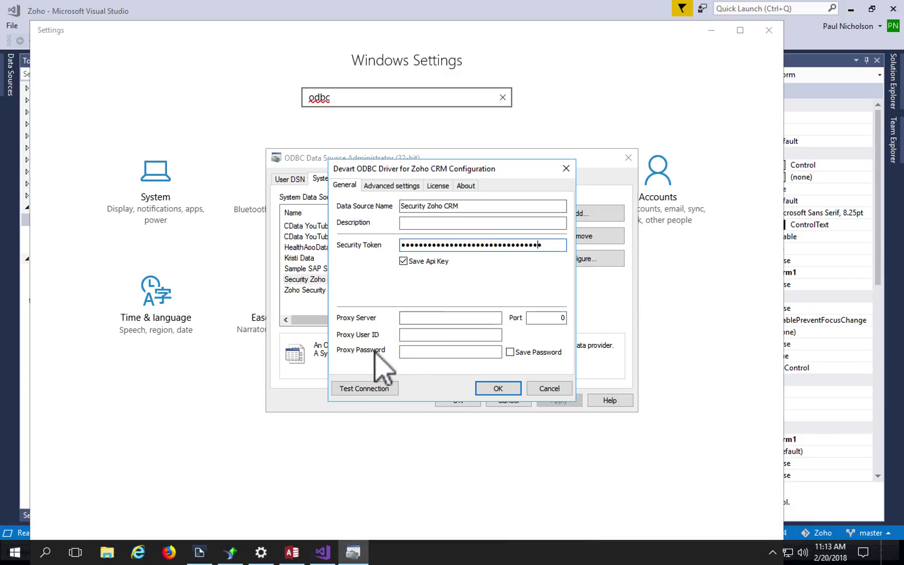
{"action": "left_click", "coordinate": [359, 389]}
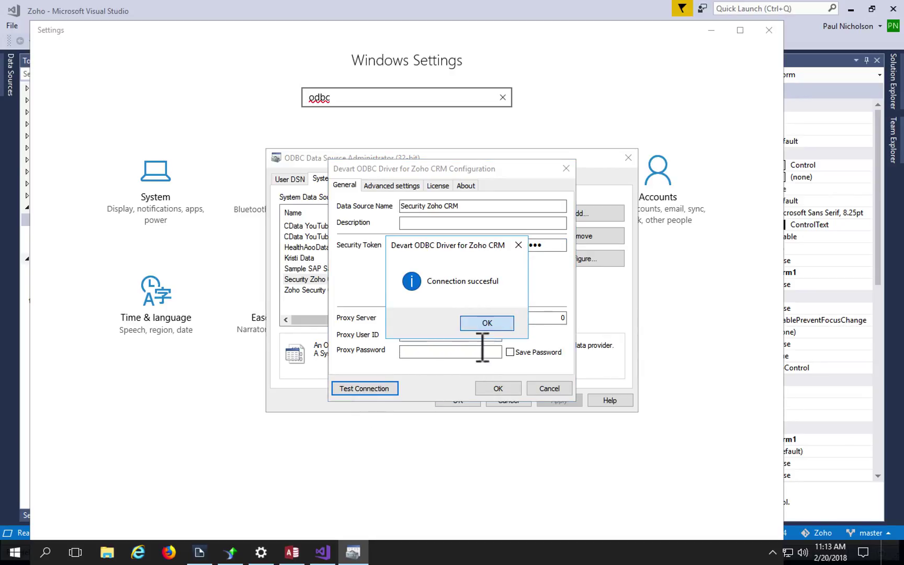
{"action": "left_click", "coordinate": [486, 324]}
{"action": "left_click", "coordinate": [494, 389]}
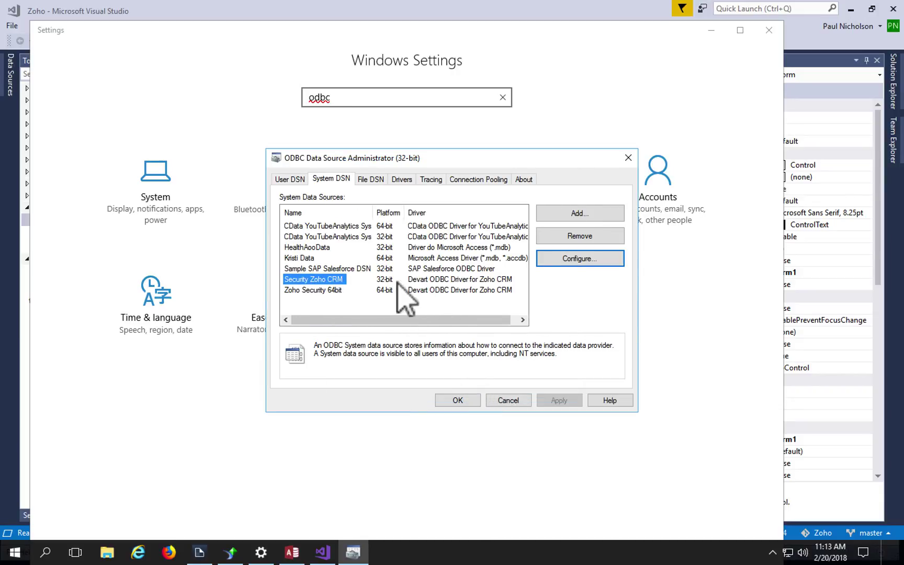
{"action": "left_click", "coordinate": [320, 290]}
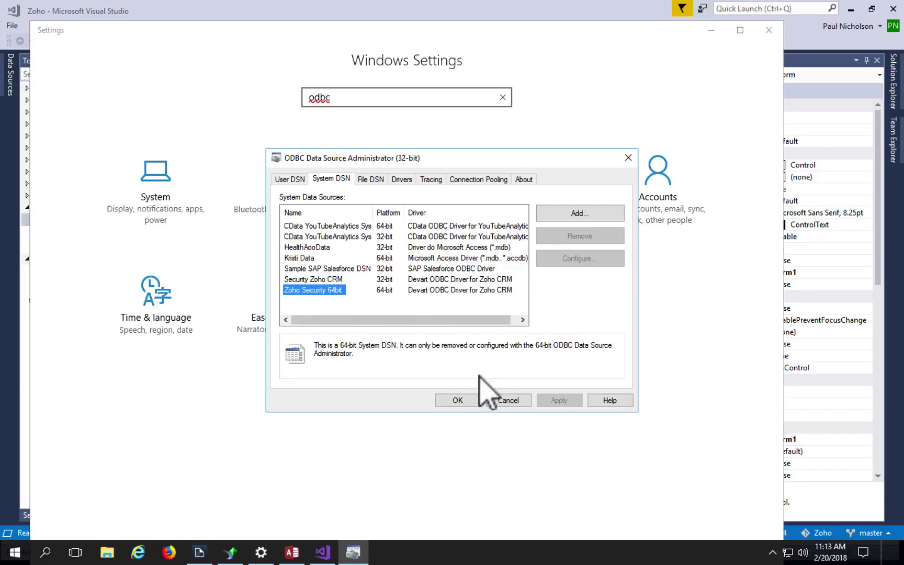
{"action": "left_click", "coordinate": [454, 402]}
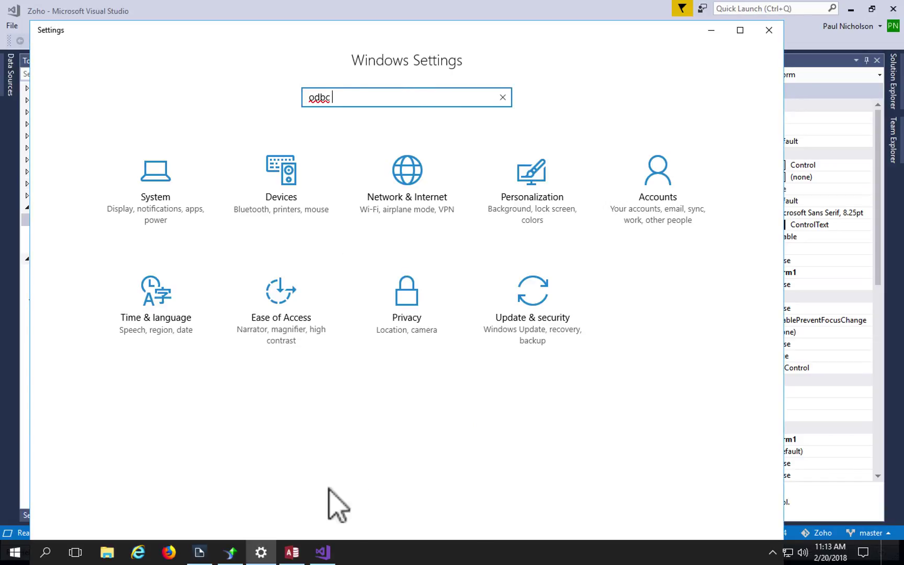
Step: Close the existing Report1 in Crystal Reports without saving changes
{"action": "left_click", "coordinate": [230, 552]}
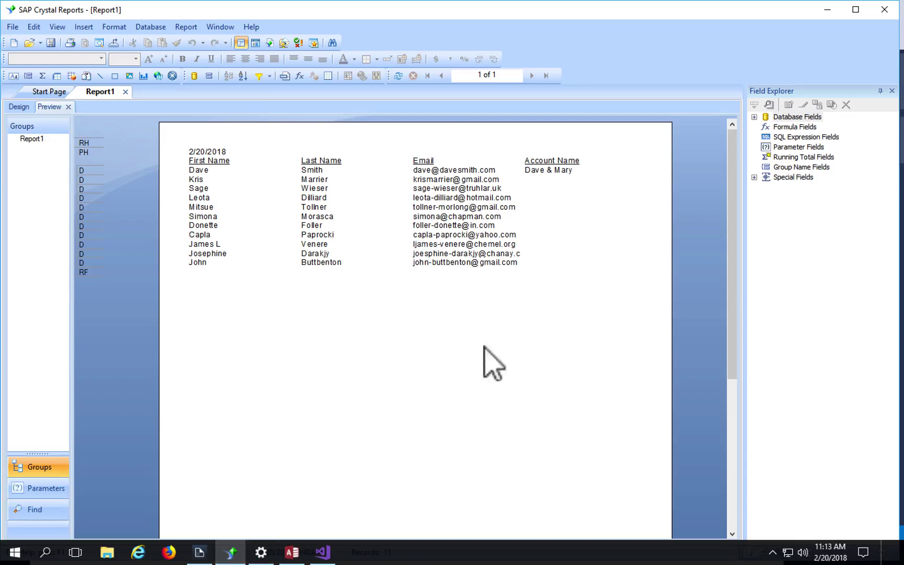
{"action": "left_click", "coordinate": [125, 92]}
{"action": "left_click", "coordinate": [453, 330]}
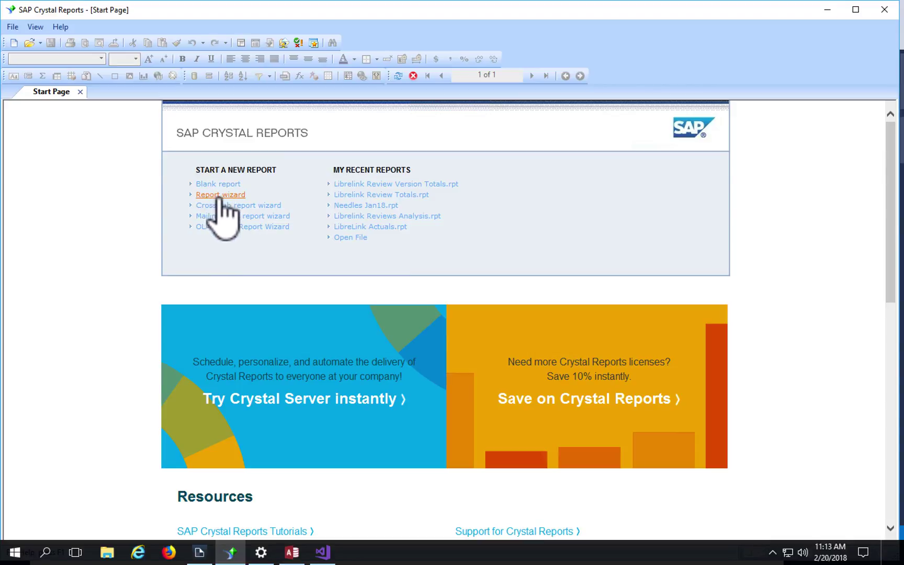
Step: Start the Standard Report Creation Wizard with a new ODBC (RDO) connection
{"action": "left_click", "coordinate": [236, 196]}
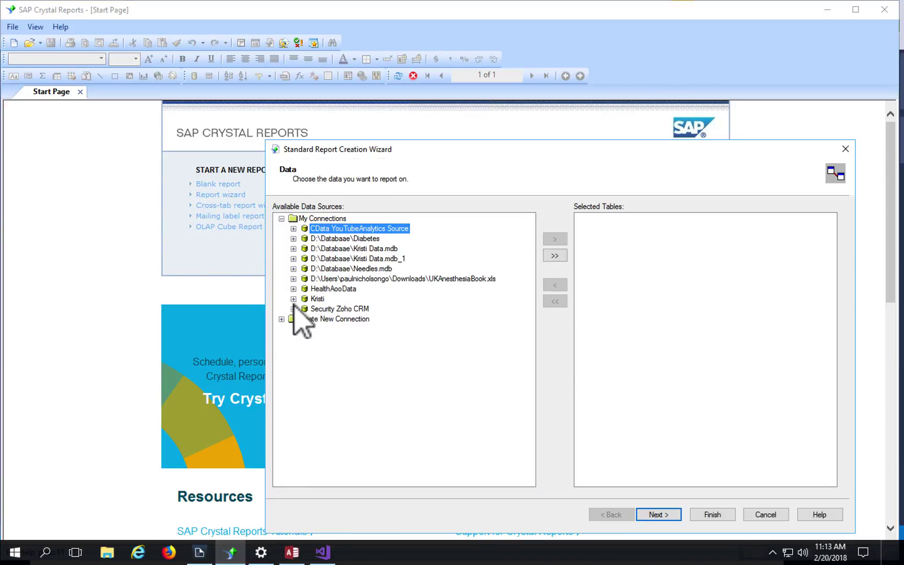
{"action": "left_click", "coordinate": [281, 319]}
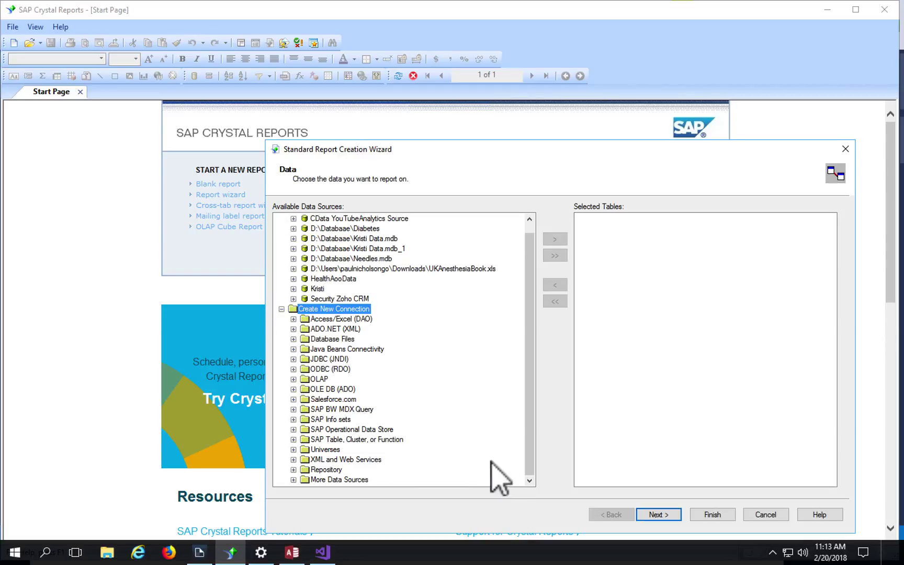
{"action": "left_click", "coordinate": [294, 369]}
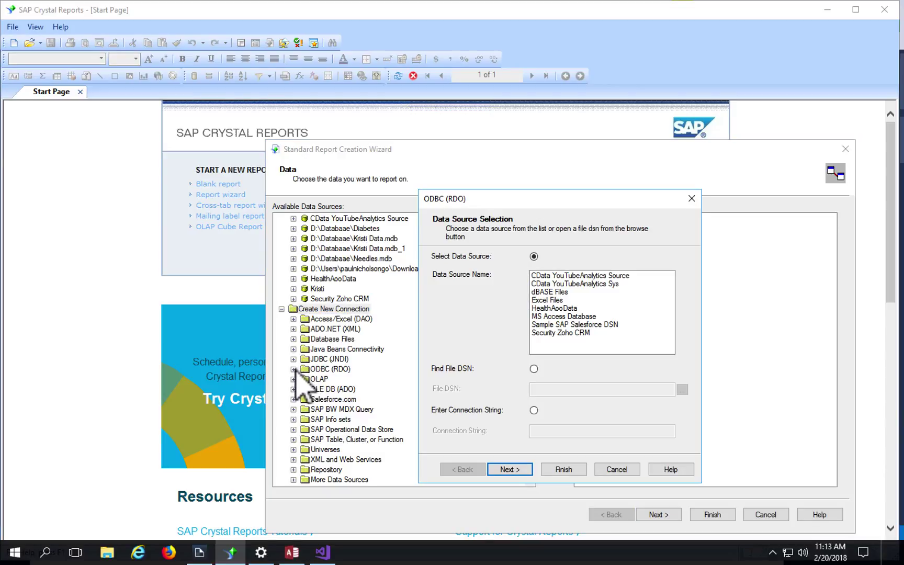
Step: Connect to the Security Zoho CRM DSN with the account's user ID and password
{"action": "left_click", "coordinate": [556, 335]}
{"action": "key", "text": "Return"}
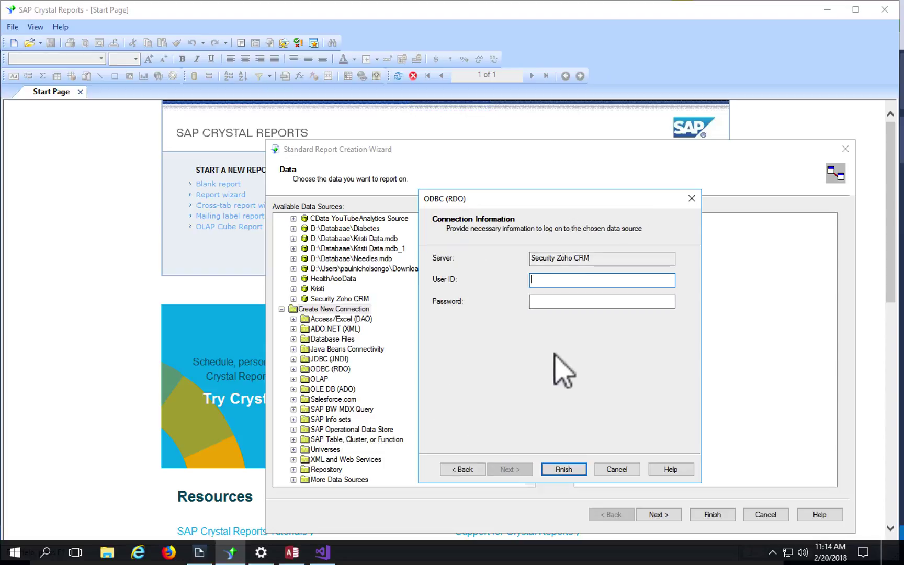
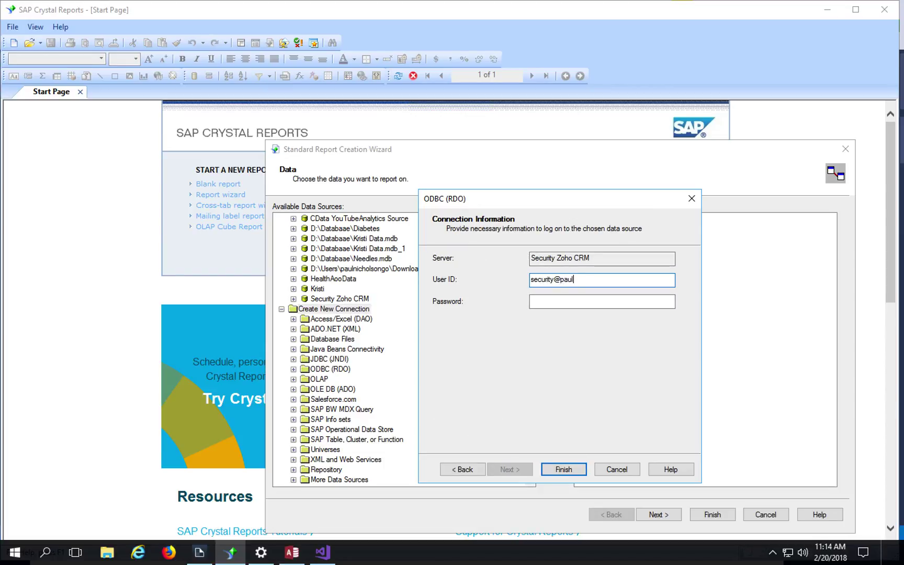
{"action": "key", "text": "Tab"}
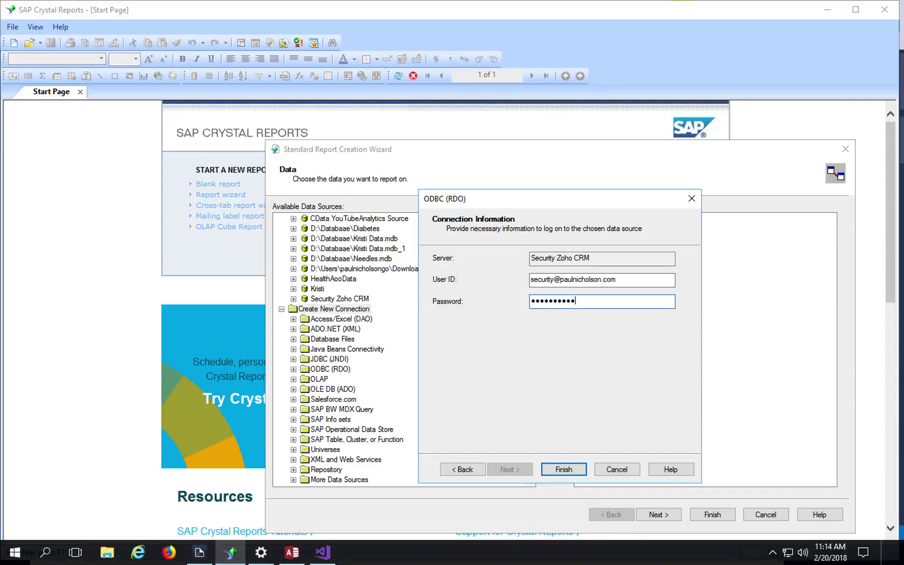
{"action": "left_click", "coordinate": [569, 469]}
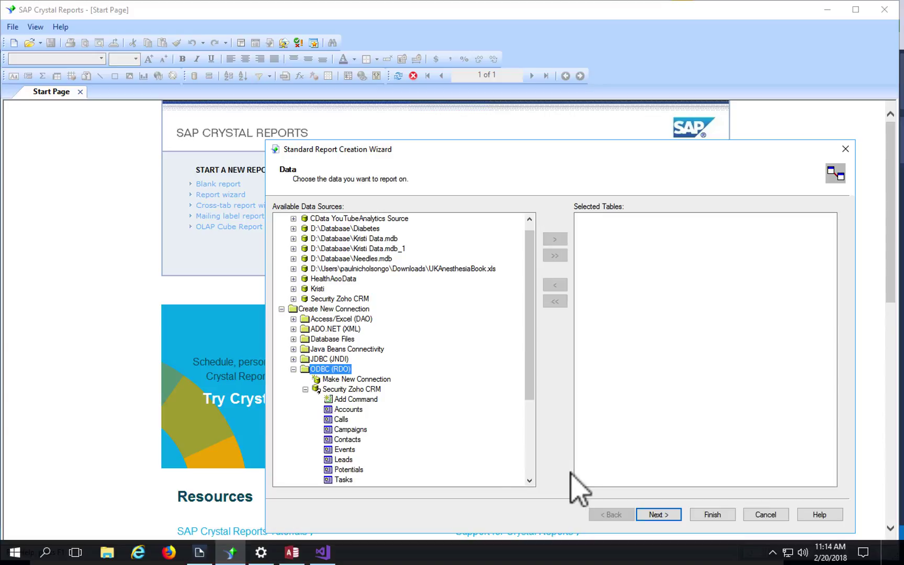
Step: Add the Contacts table to the report's selected tables
{"action": "left_click", "coordinate": [530, 427]}
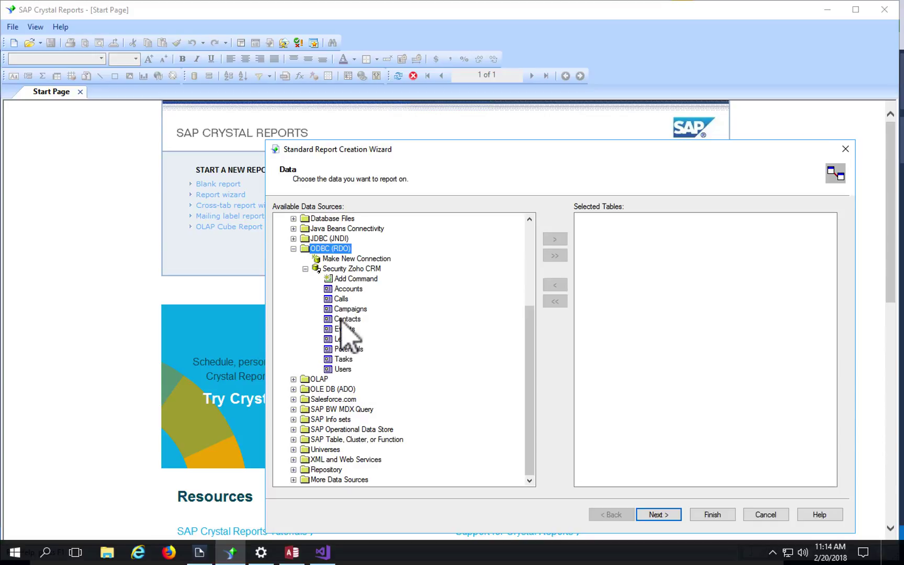
{"action": "left_click", "coordinate": [348, 320]}
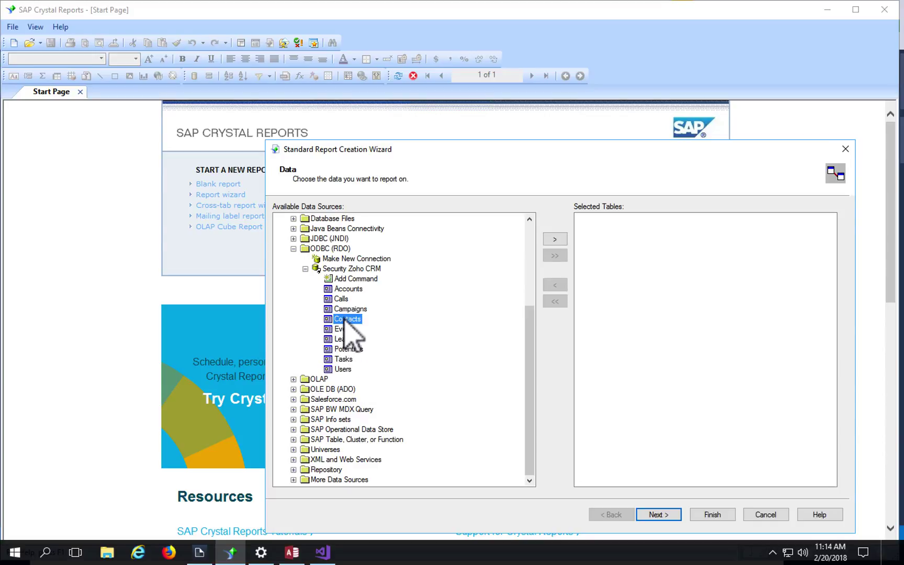
{"action": "double_click", "coordinate": [345, 319]}
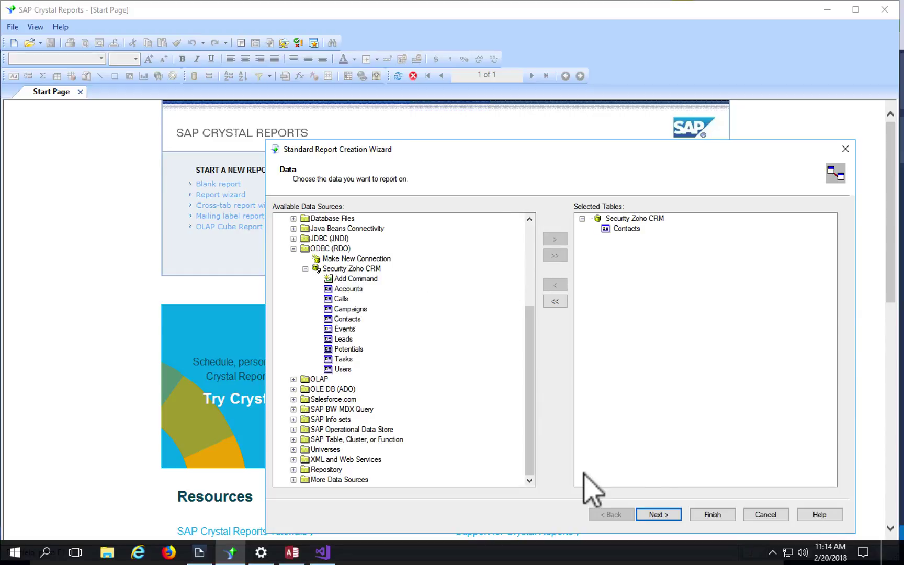
Step: Add First Name, Last Name and Account Name from Contacts to the report fields
{"action": "left_click", "coordinate": [658, 512]}
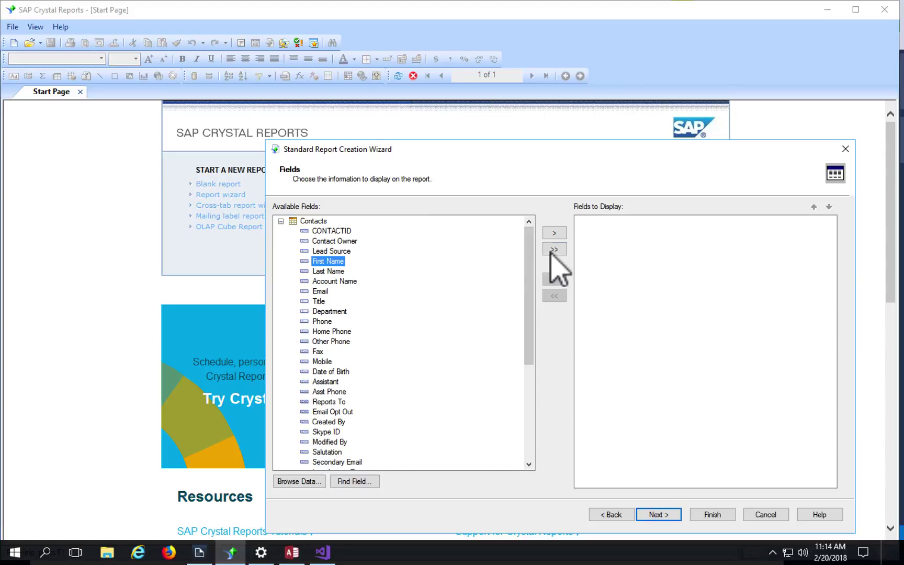
{"action": "left_click", "coordinate": [554, 233]}
{"action": "left_click", "coordinate": [553, 233]}
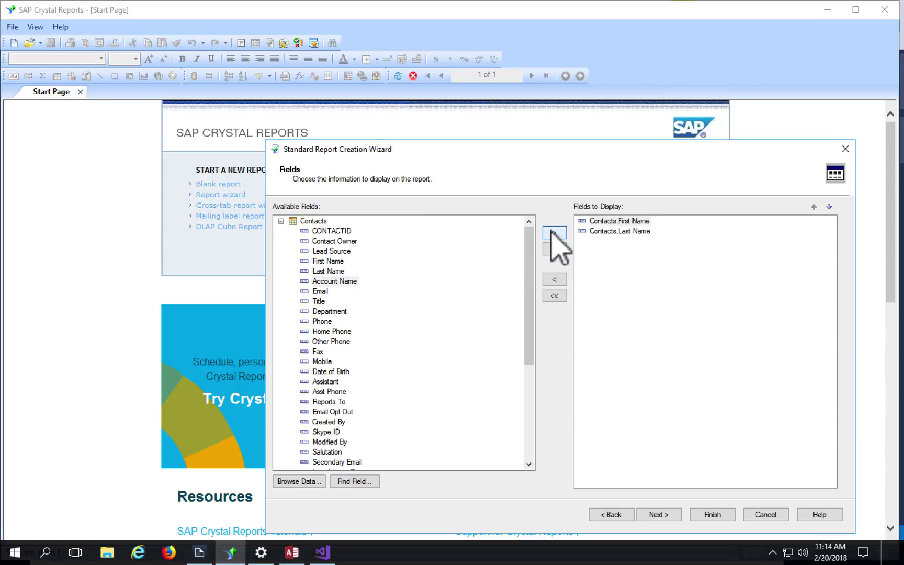
{"action": "left_click", "coordinate": [553, 233]}
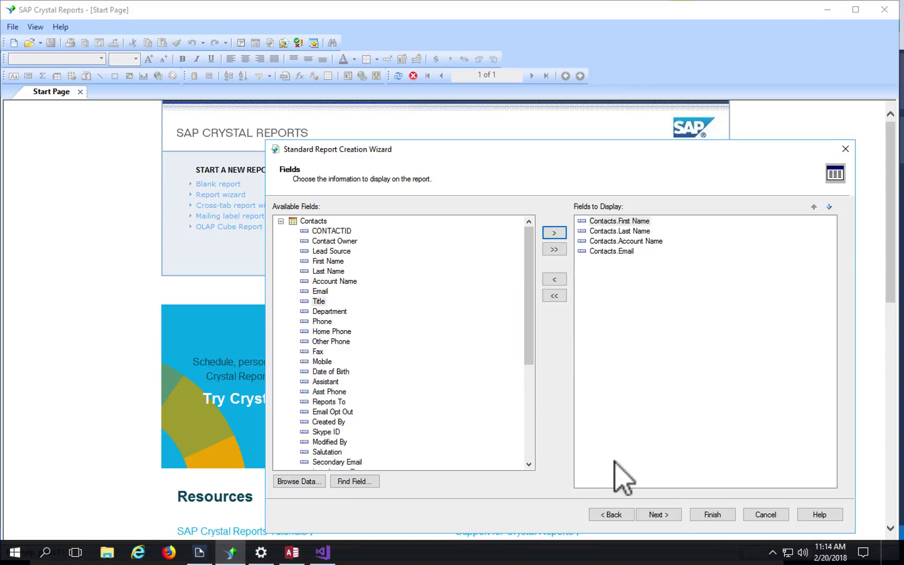
Step: Finish the wizard to preview Report2, then bring Zoho CRM forward
{"action": "left_click", "coordinate": [670, 513]}
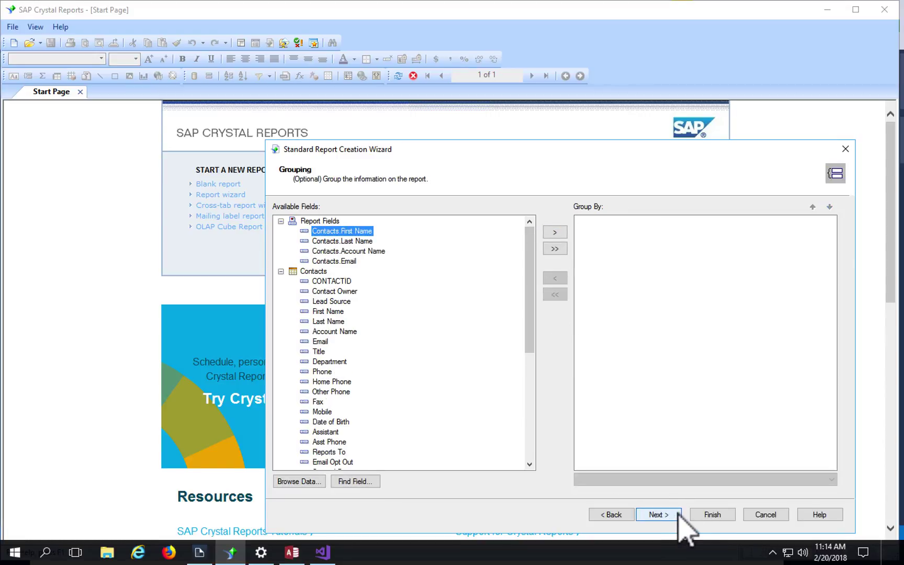
{"action": "left_click", "coordinate": [713, 514]}
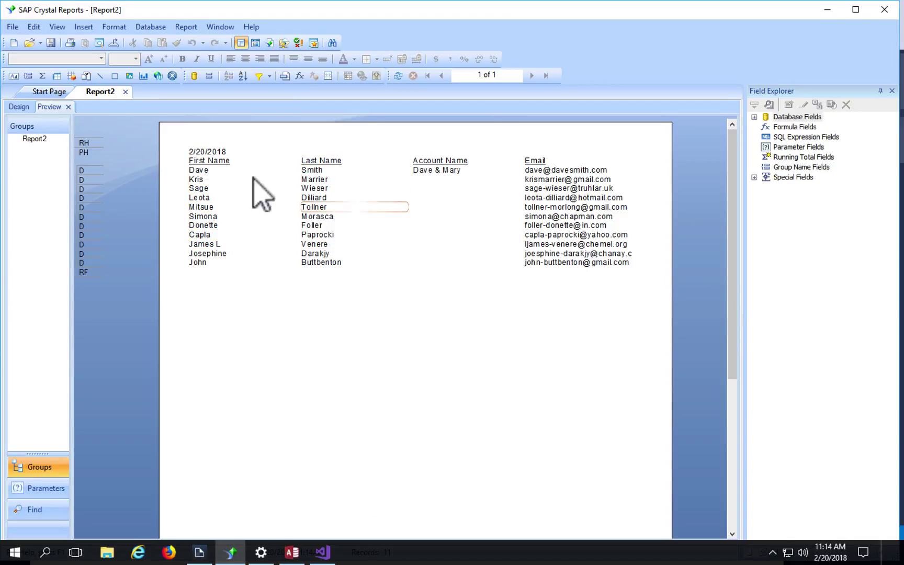
{"action": "mouse_move", "coordinate": [384, 562]}
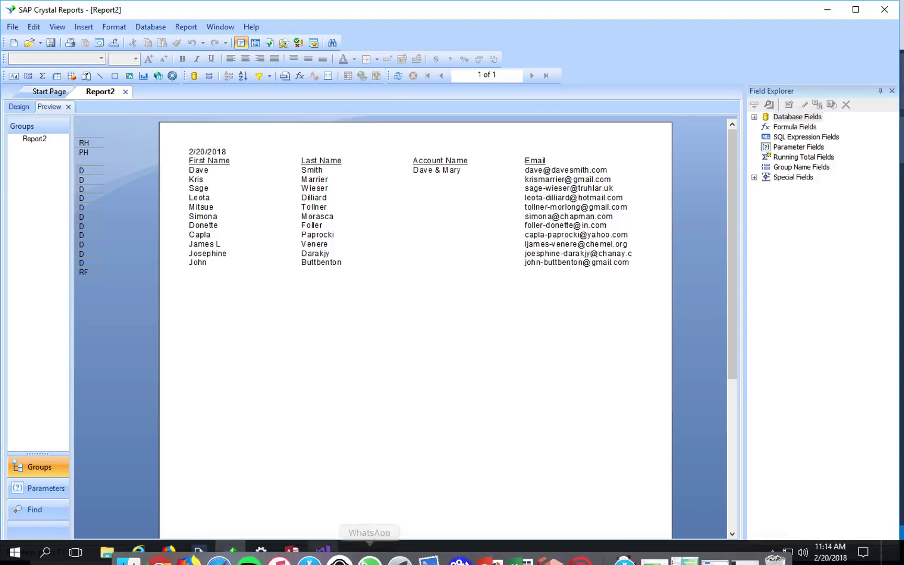
{"action": "left_click", "coordinate": [159, 547]}
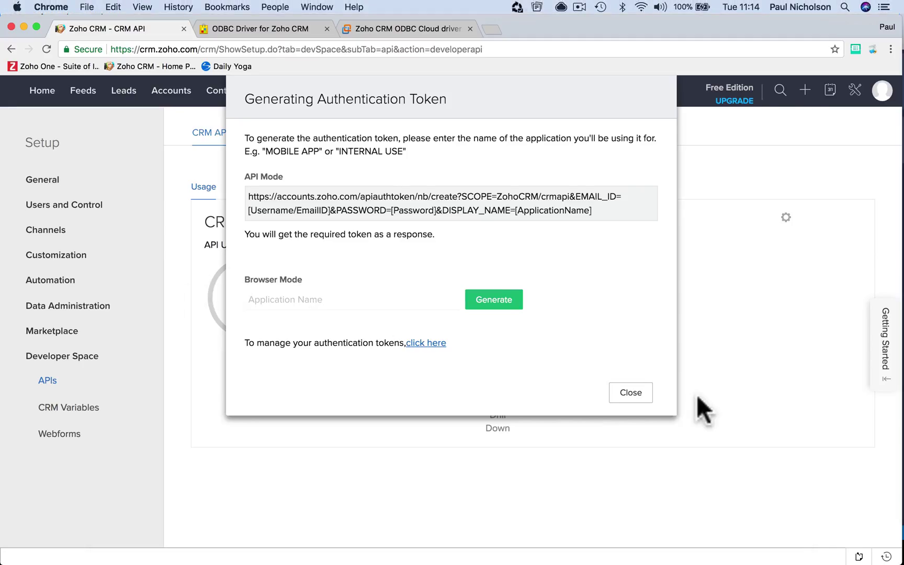
Step: Dismiss the token dialog, view Zoho's 11 contacts, and return to the Report2 preview
{"action": "left_click", "coordinate": [630, 393]}
{"action": "left_click", "coordinate": [224, 100]}
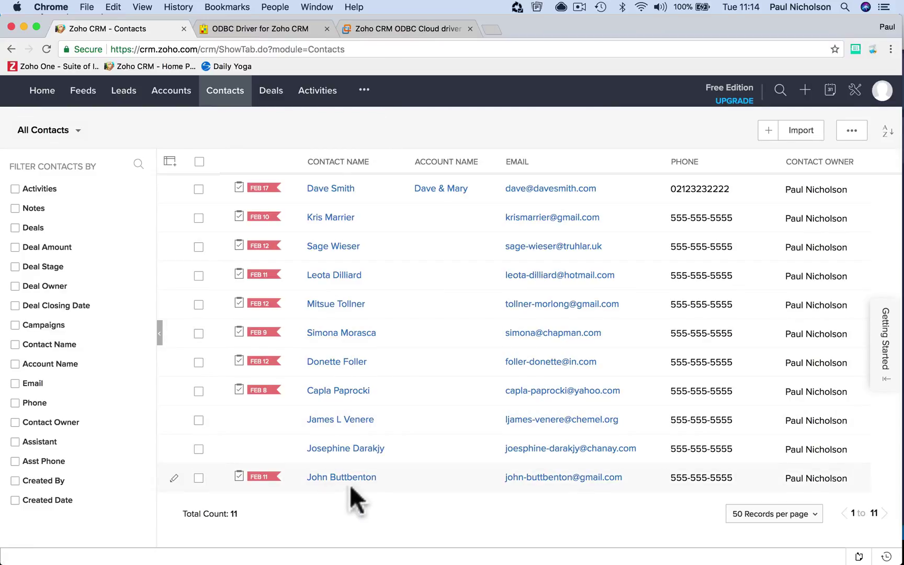
{"action": "mouse_move", "coordinate": [492, 560]}
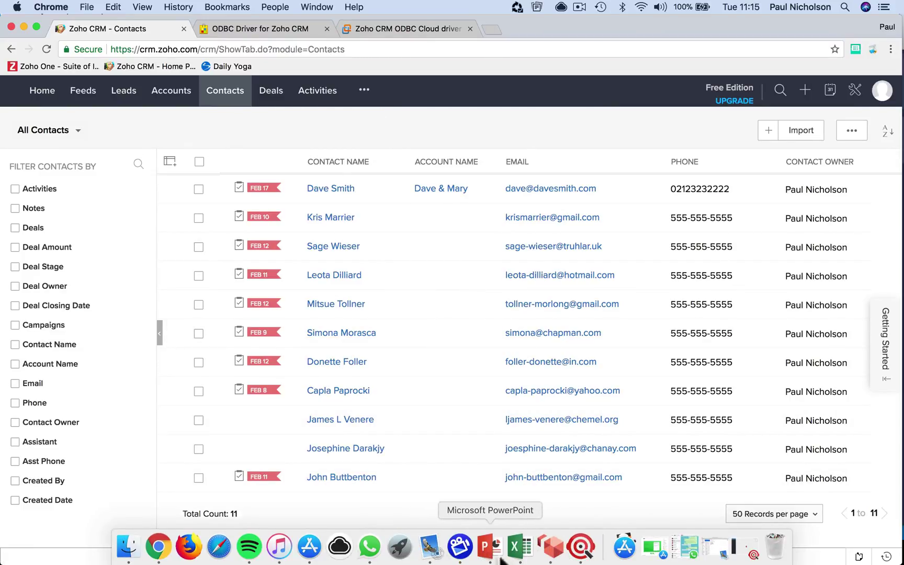
{"action": "left_click", "coordinate": [559, 557]}
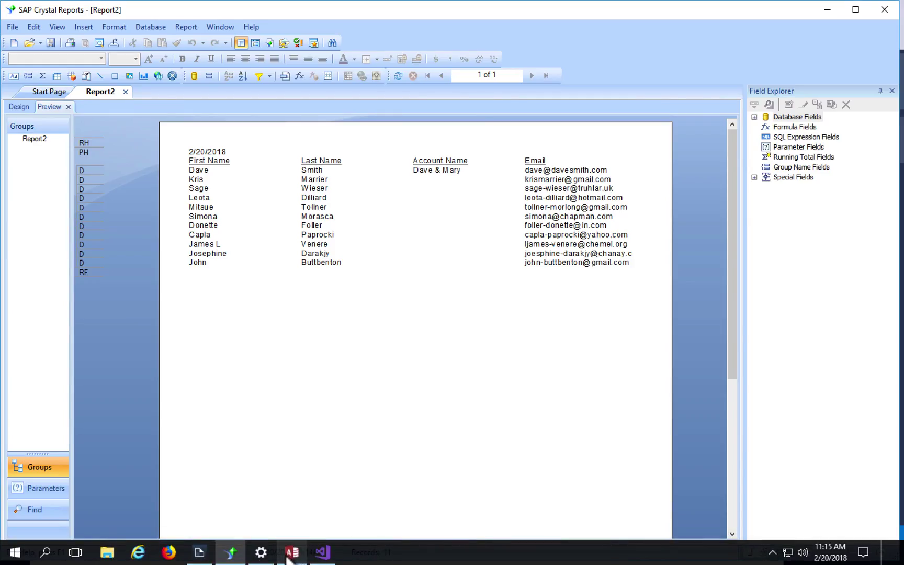
Step: Start a blank Access database named 'Security Zoho' in the Documents folder
{"action": "left_click", "coordinate": [291, 554]}
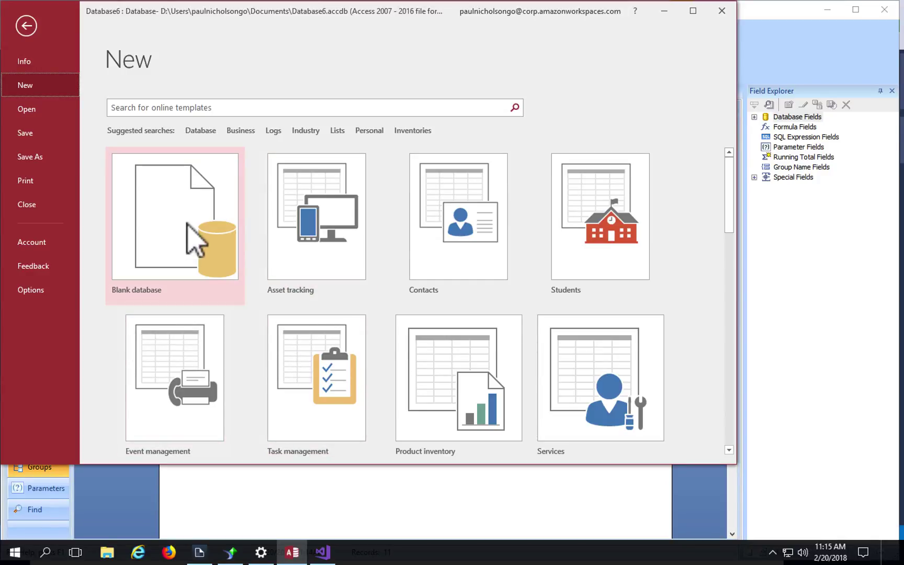
{"action": "left_click", "coordinate": [171, 183]}
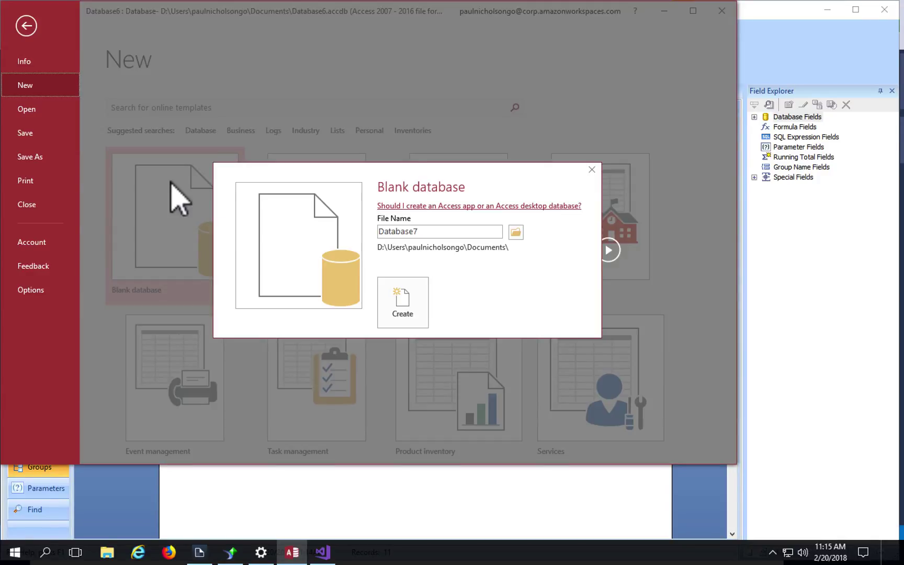
{"action": "left_click", "coordinate": [436, 231]}
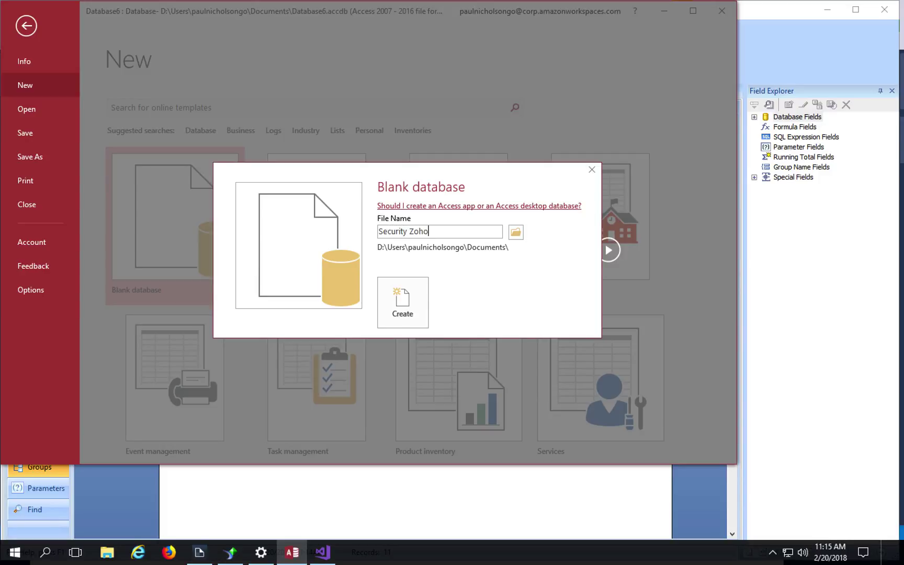
Step: Create the Security Zoho database and choose to link to an ODBC database source
{"action": "left_click", "coordinate": [417, 303]}
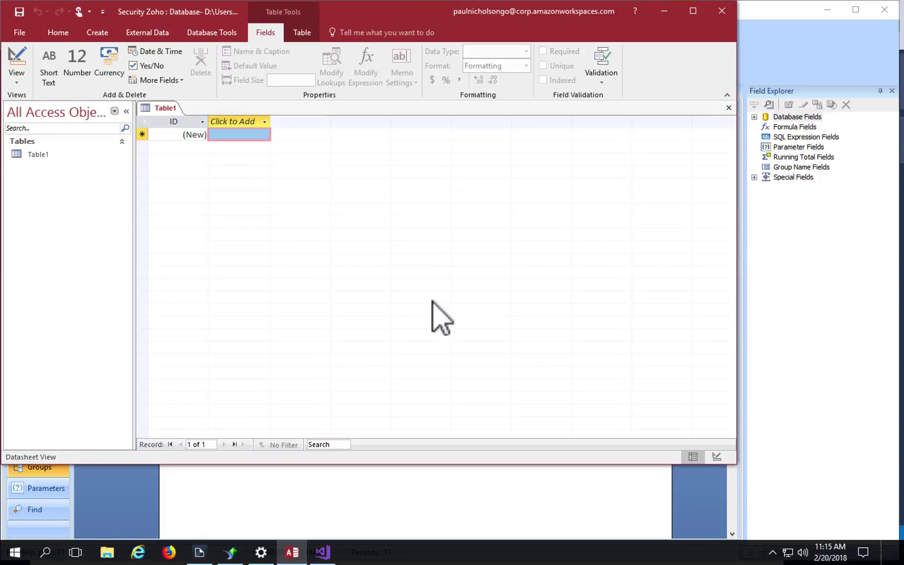
{"action": "left_click", "coordinate": [146, 33]}
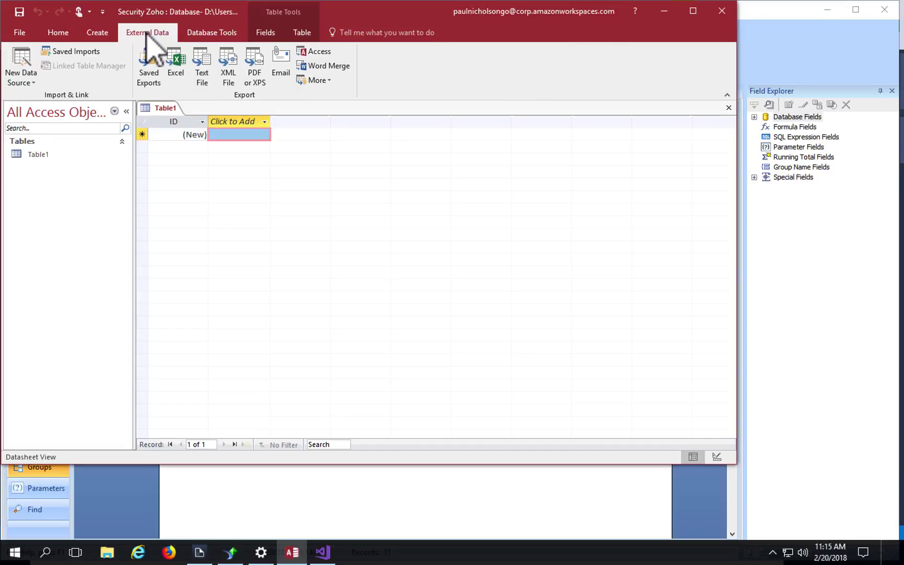
{"action": "left_click", "coordinate": [21, 76]}
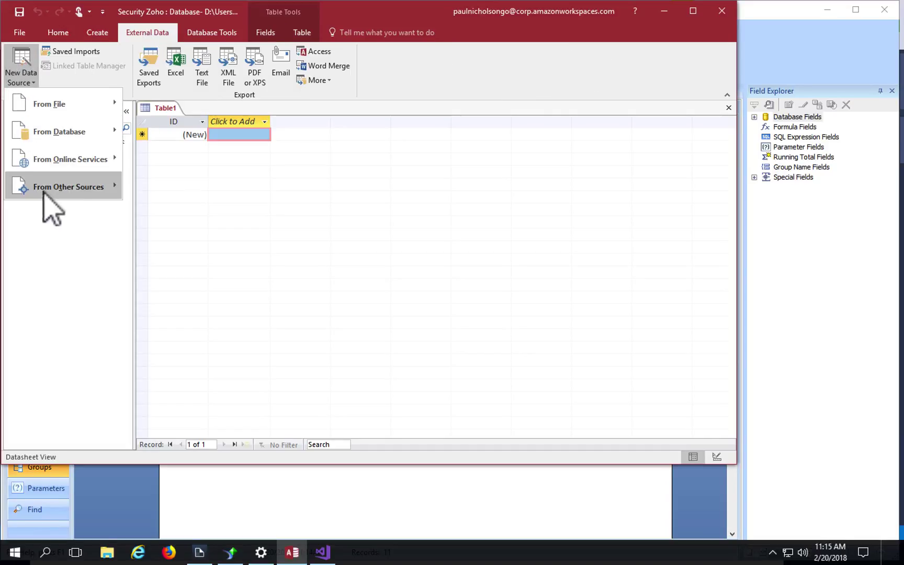
{"action": "mouse_move", "coordinate": [61, 184]}
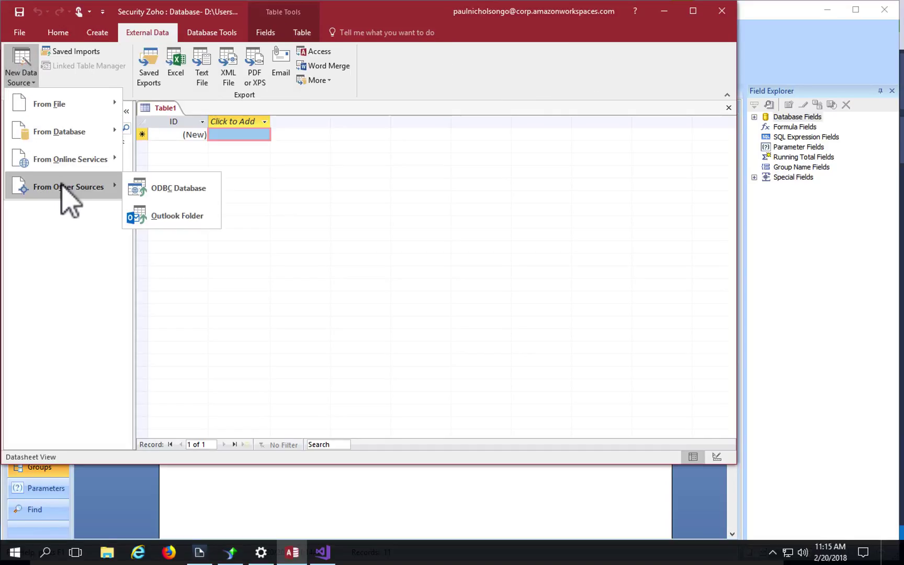
{"action": "left_click", "coordinate": [156, 189]}
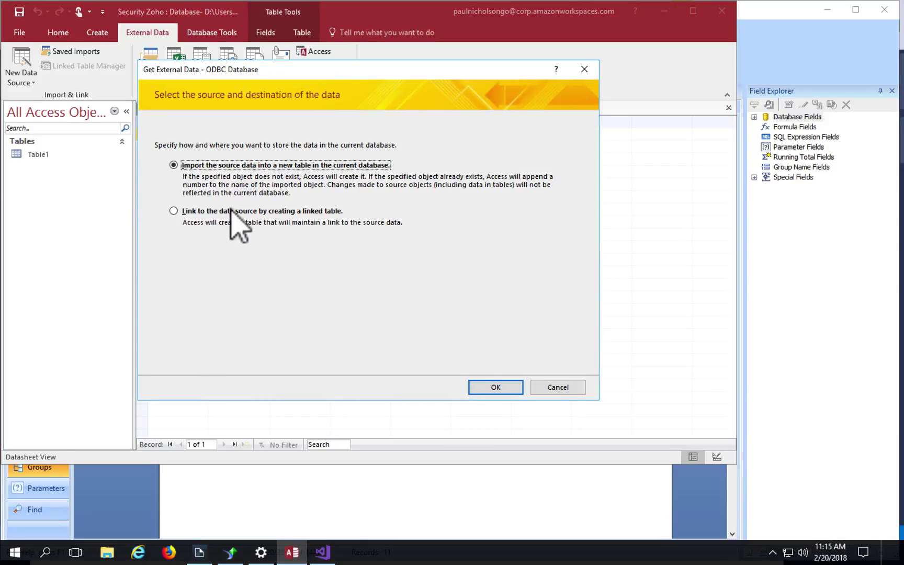
{"action": "left_click", "coordinate": [194, 211]}
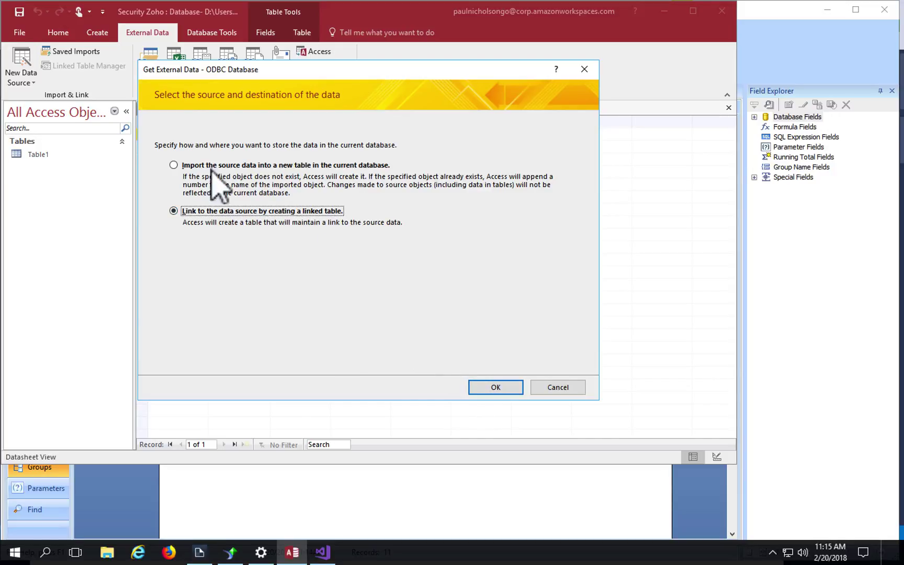
Step: Link all nine Zoho tables from the Zoho Security 64bit machine data source
{"action": "left_click", "coordinate": [493, 388]}
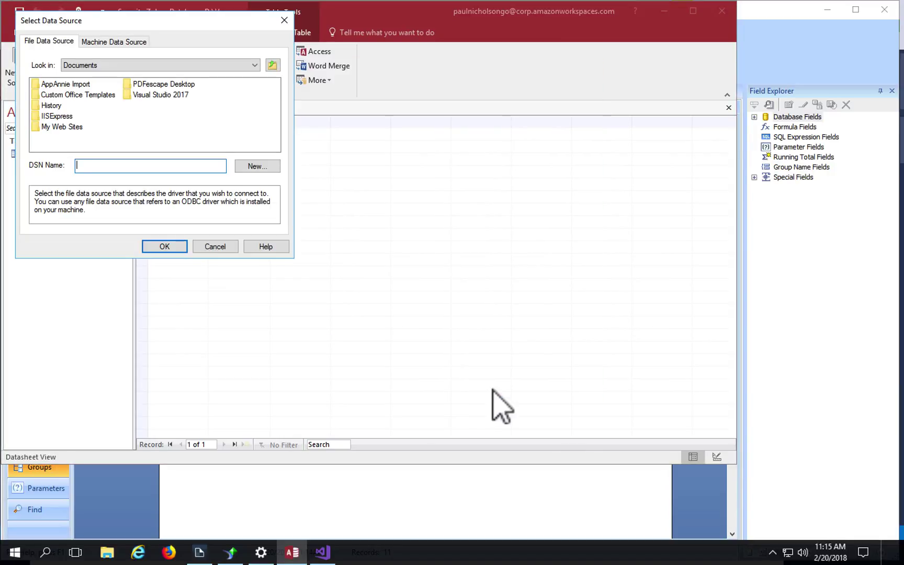
{"action": "left_click", "coordinate": [101, 41]}
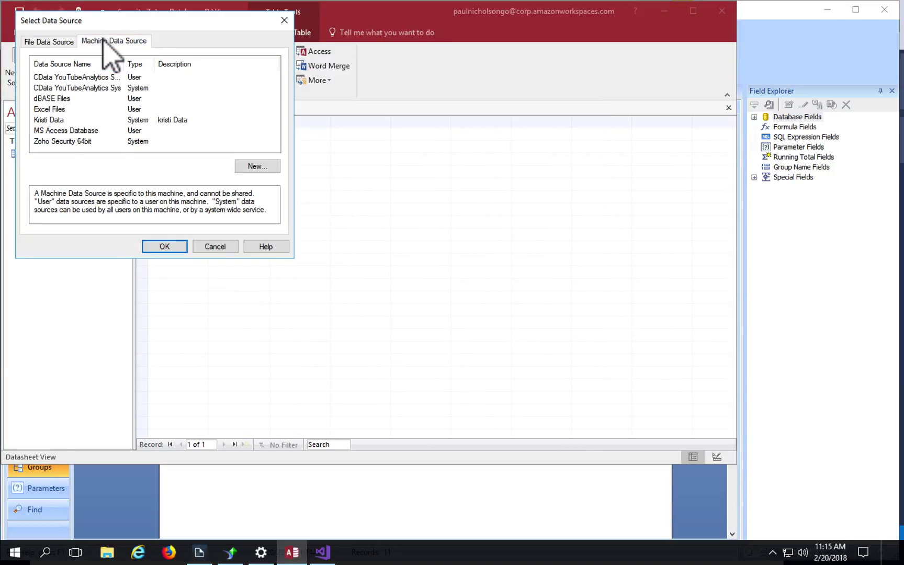
{"action": "double_click", "coordinate": [74, 143]}
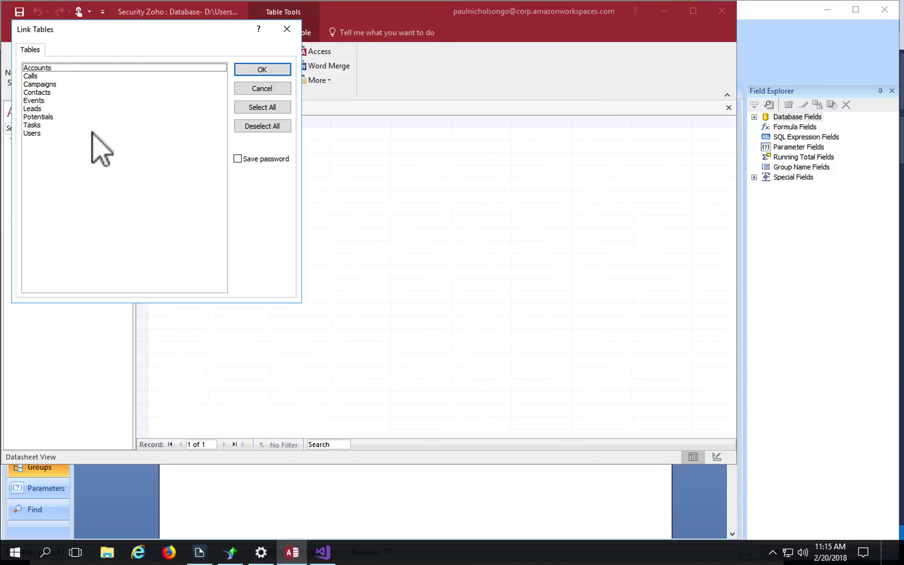
{"action": "left_click", "coordinate": [258, 109]}
{"action": "left_click", "coordinate": [262, 69]}
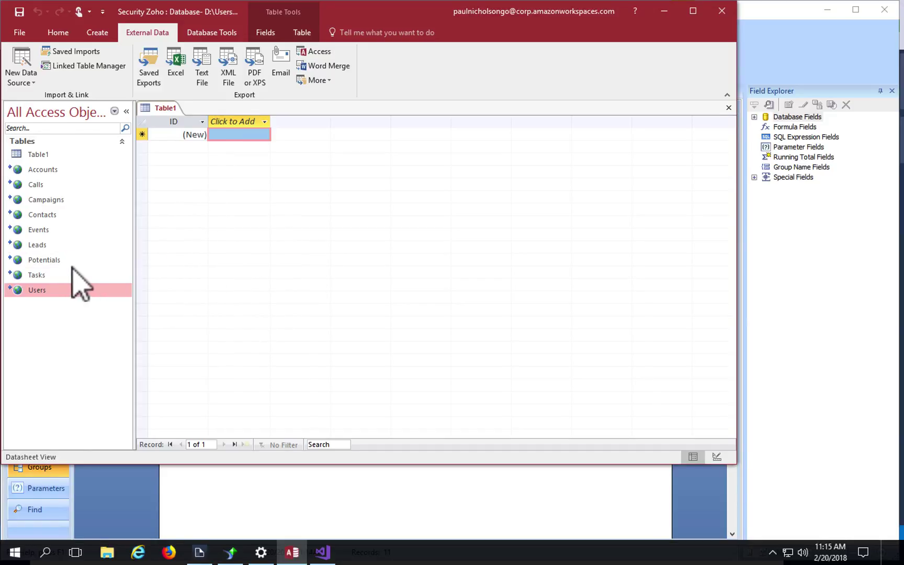
Step: Open the linked Potentials, Leads and Events tables
{"action": "left_click", "coordinate": [51, 260]}
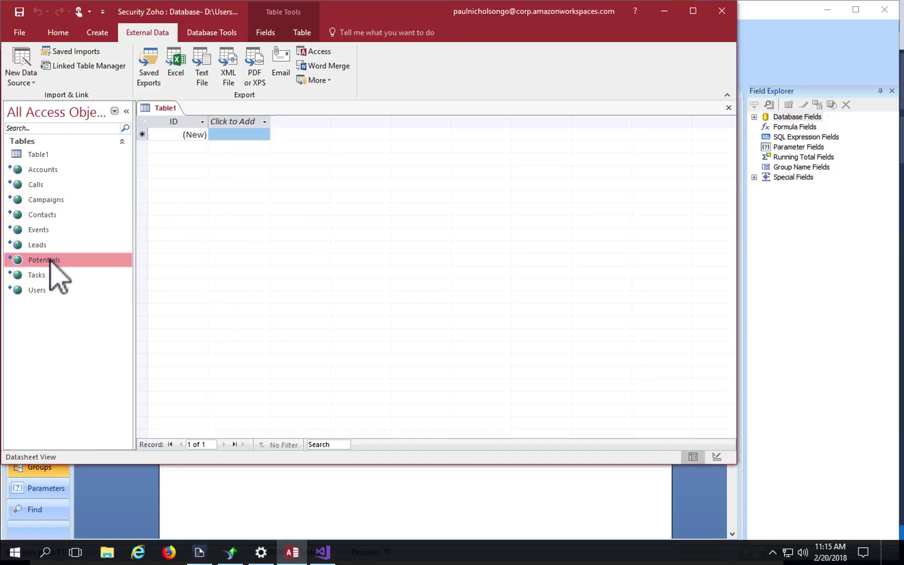
{"action": "left_click", "coordinate": [43, 260]}
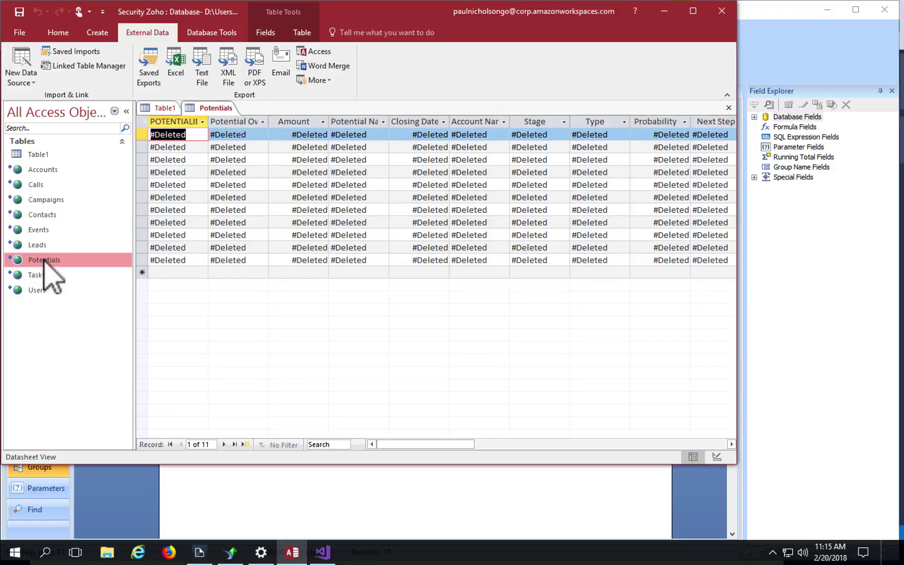
{"action": "left_click", "coordinate": [51, 244]}
{"action": "double_click", "coordinate": [52, 245]}
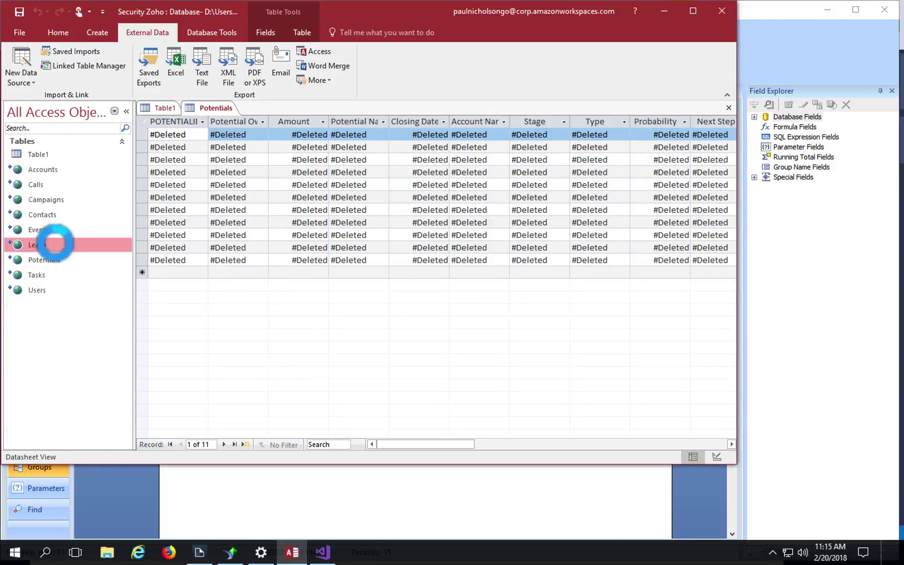
{"action": "double_click", "coordinate": [67, 229]}
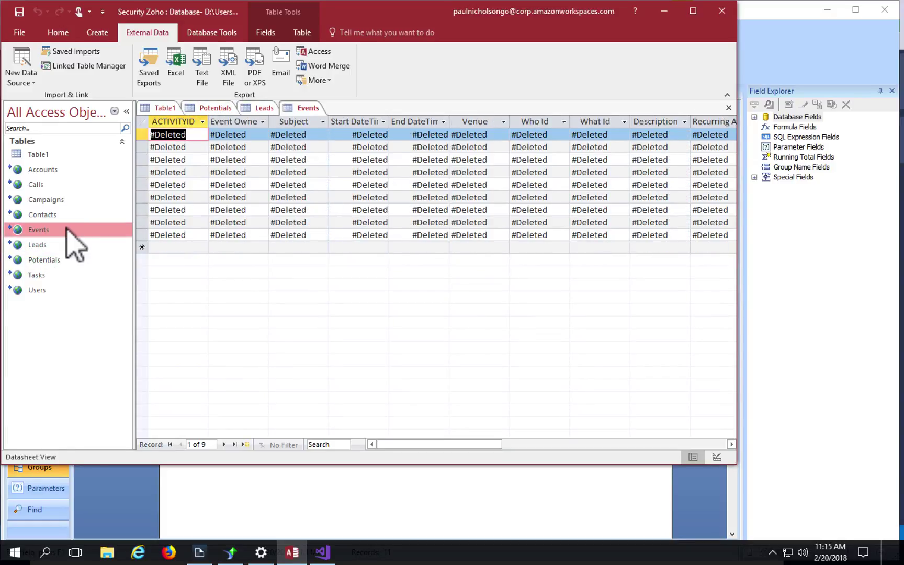
{"action": "left_click", "coordinate": [73, 230]}
{"action": "key", "text": "Up"}
{"action": "key", "text": "Up"}
Step: Open Contacts and Users, then return to the Contacts datasheet and inspect its #Deleted records
{"action": "double_click", "coordinate": [58, 215]}
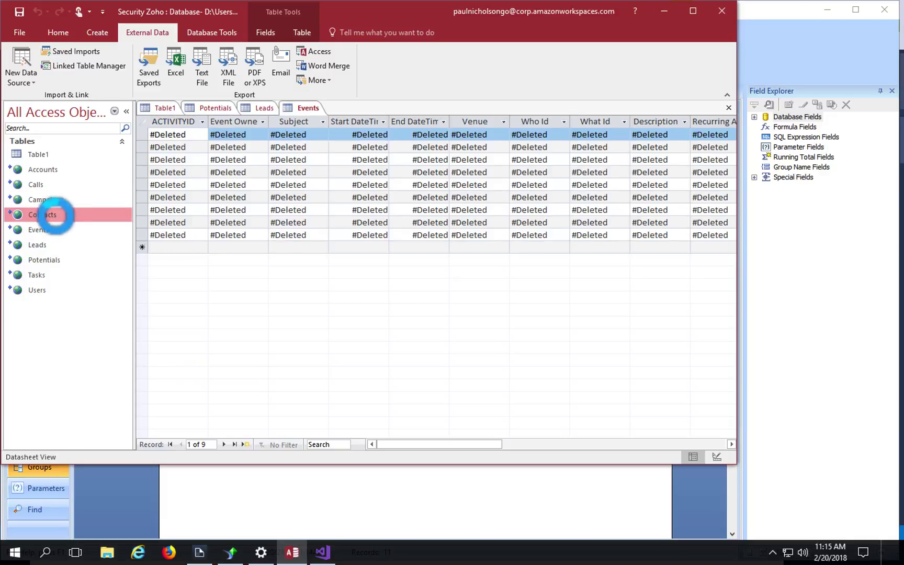
{"action": "left_click", "coordinate": [51, 259]}
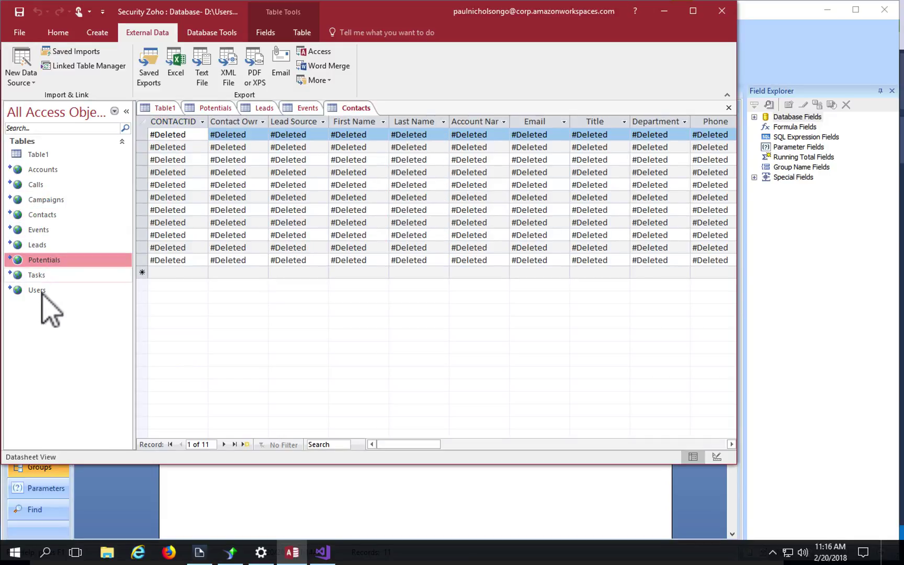
{"action": "double_click", "coordinate": [43, 290]}
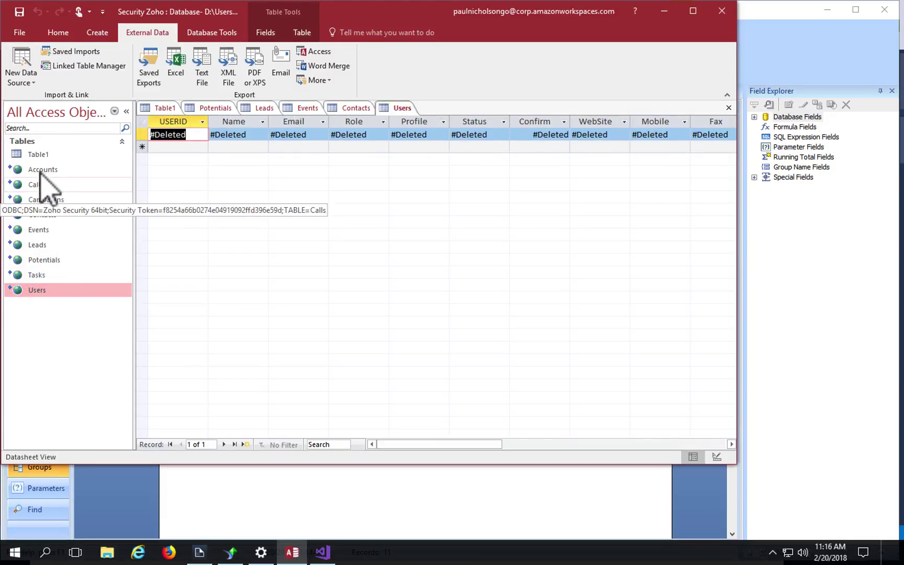
{"action": "left_click", "coordinate": [42, 169]}
{"action": "left_click", "coordinate": [41, 216]}
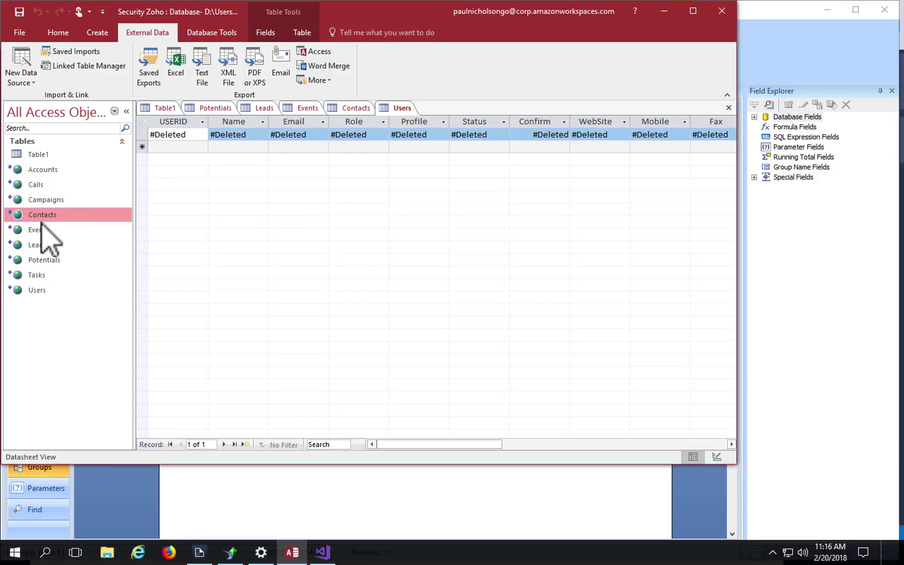
{"action": "double_click", "coordinate": [41, 216]}
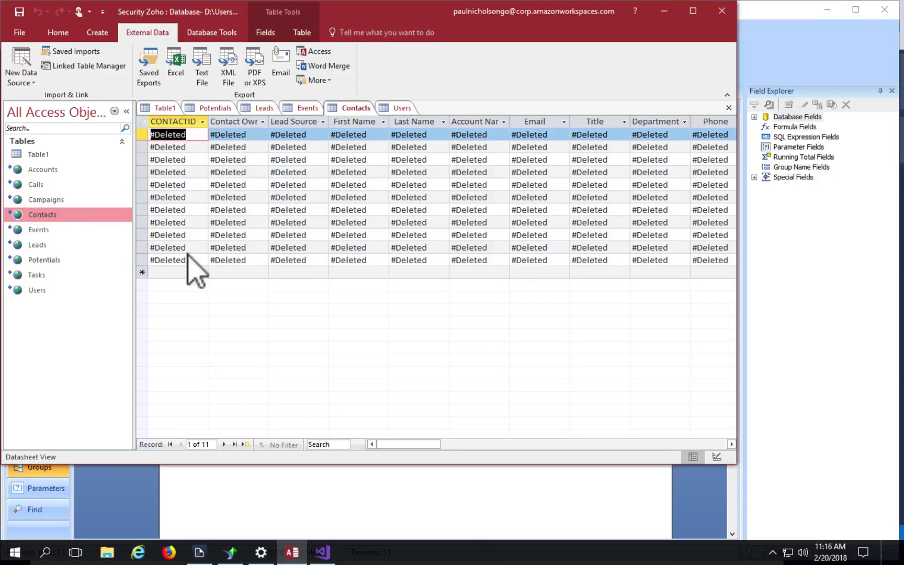
{"action": "left_click", "coordinate": [236, 248]}
{"action": "left_click", "coordinate": [339, 248]}
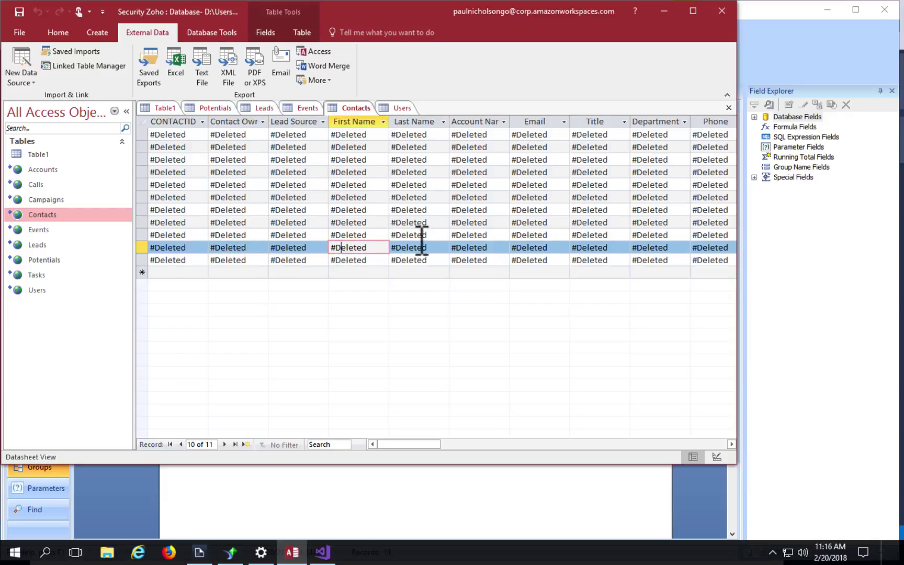
{"action": "left_click", "coordinate": [442, 234]}
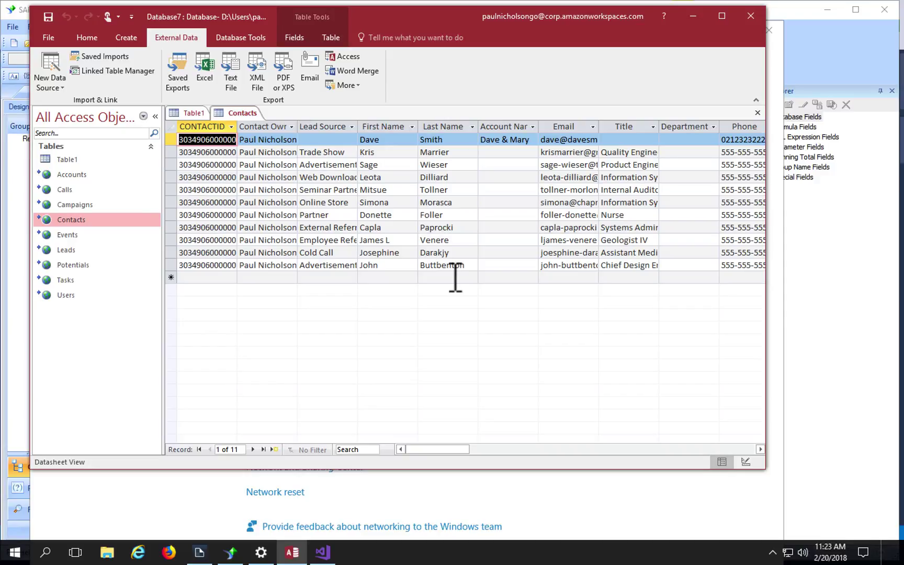
Step: Open the Campaigns table, then return to Contacts and select the last and ninth Last Name cells
{"action": "double_click", "coordinate": [110, 206]}
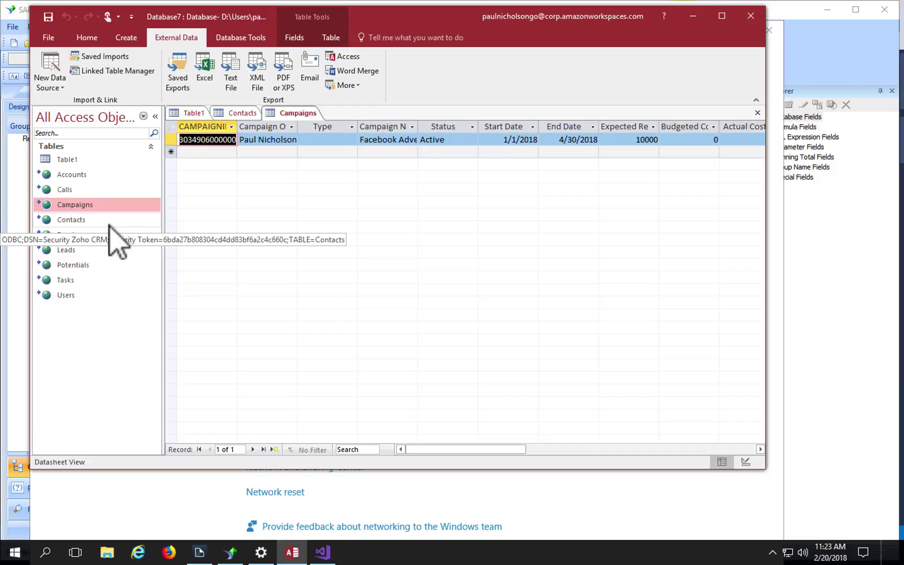
{"action": "left_click", "coordinate": [109, 224]}
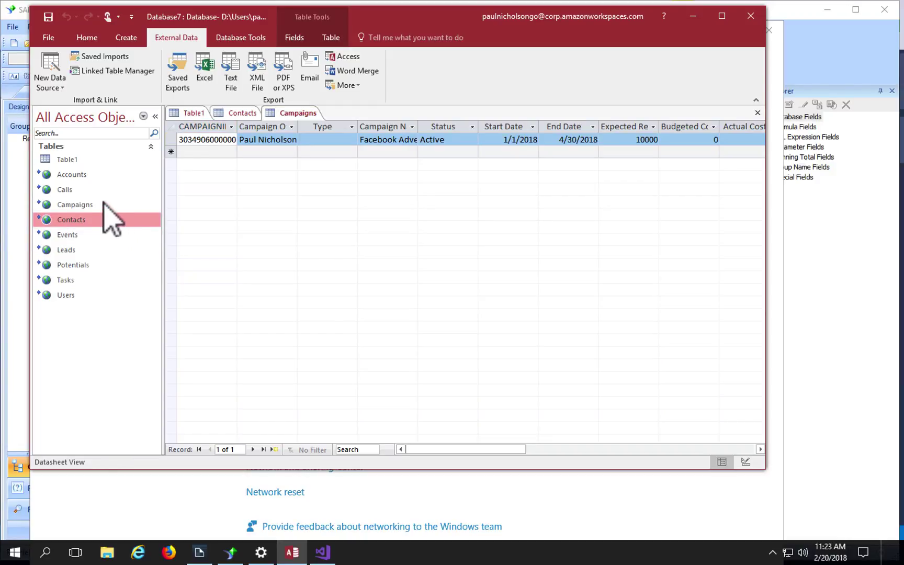
{"action": "double_click", "coordinate": [90, 221]}
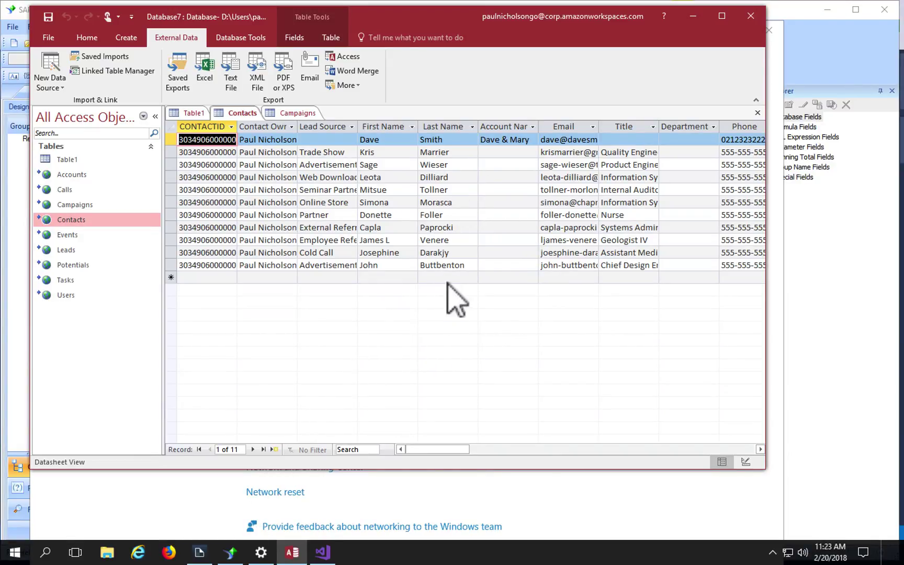
{"action": "left_click", "coordinate": [460, 265]}
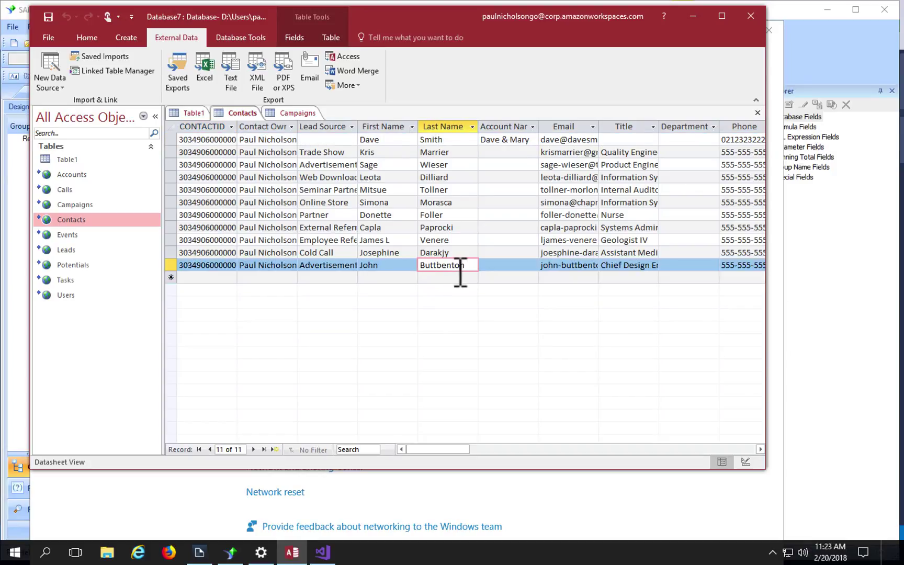
{"action": "left_click", "coordinate": [457, 240]}
Step: Shorten the last contact's Last Name in Access, save it, and switch to the Crystal Reports preview
{"action": "left_click", "coordinate": [466, 227]}
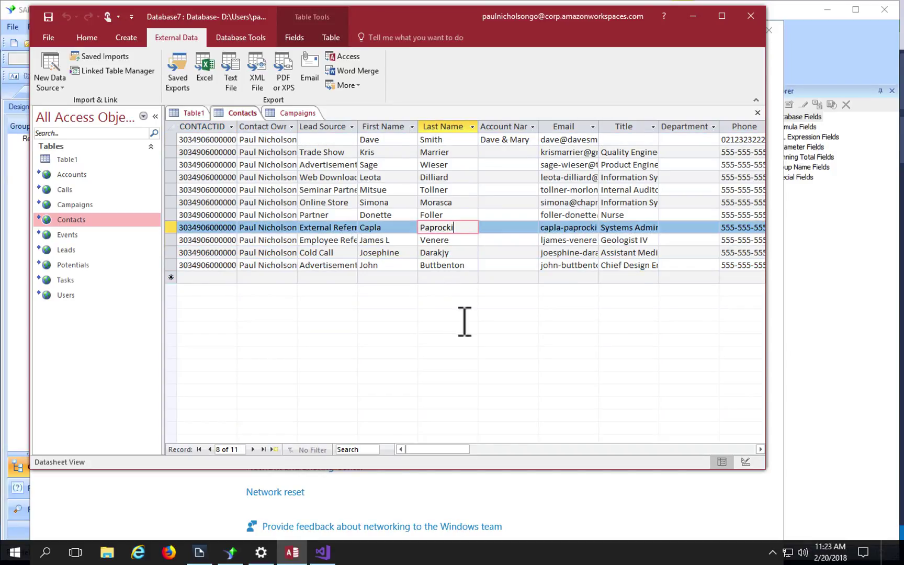
{"action": "left_click", "coordinate": [470, 265]}
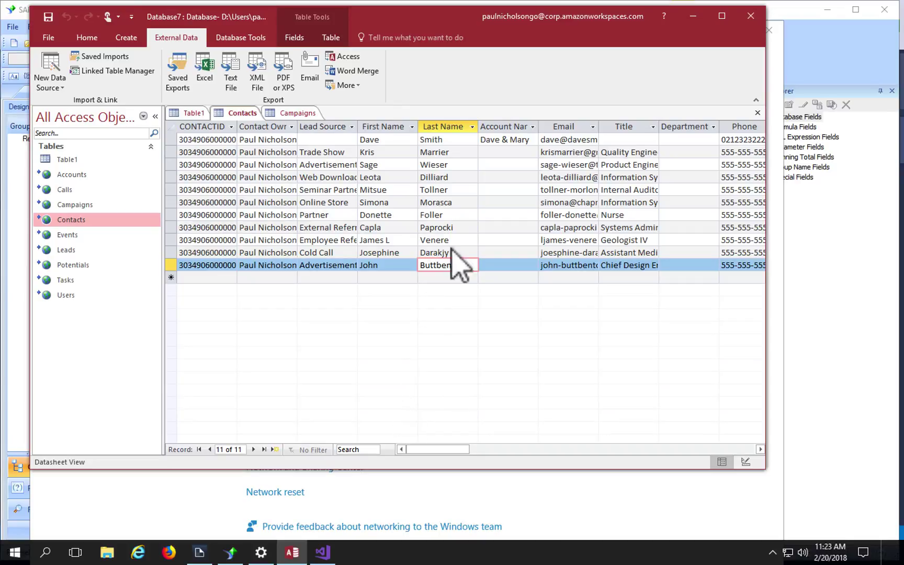
{"action": "left_click", "coordinate": [230, 552]}
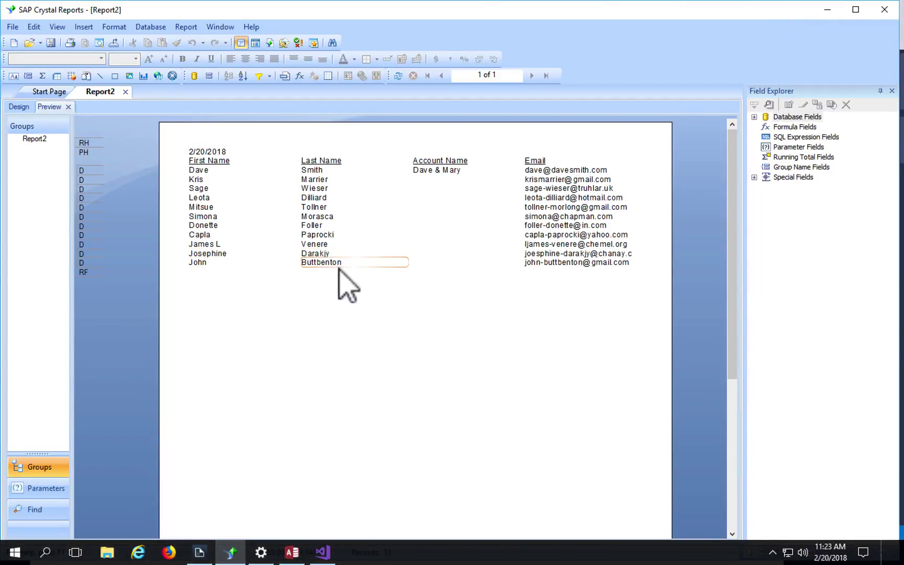
{"action": "left_click", "coordinate": [292, 553]}
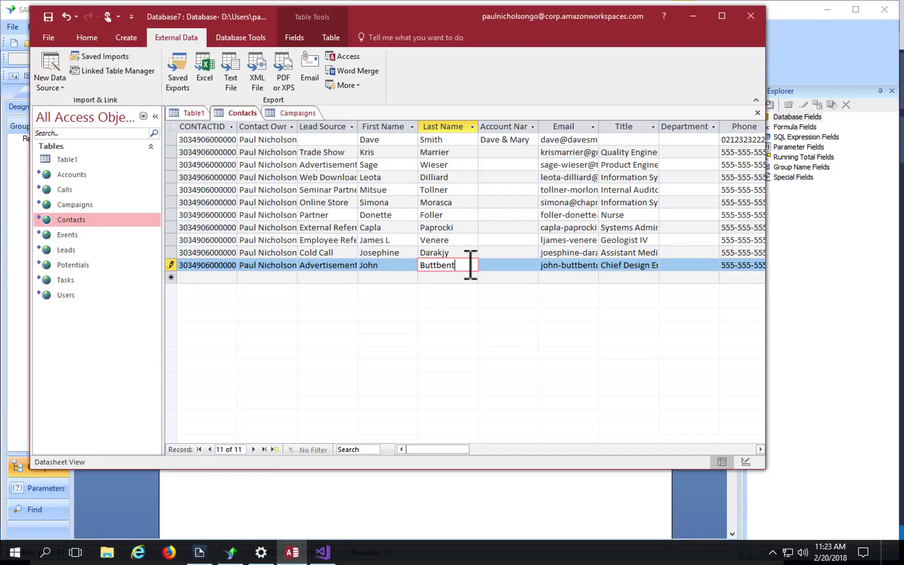
{"action": "left_click", "coordinate": [457, 240]}
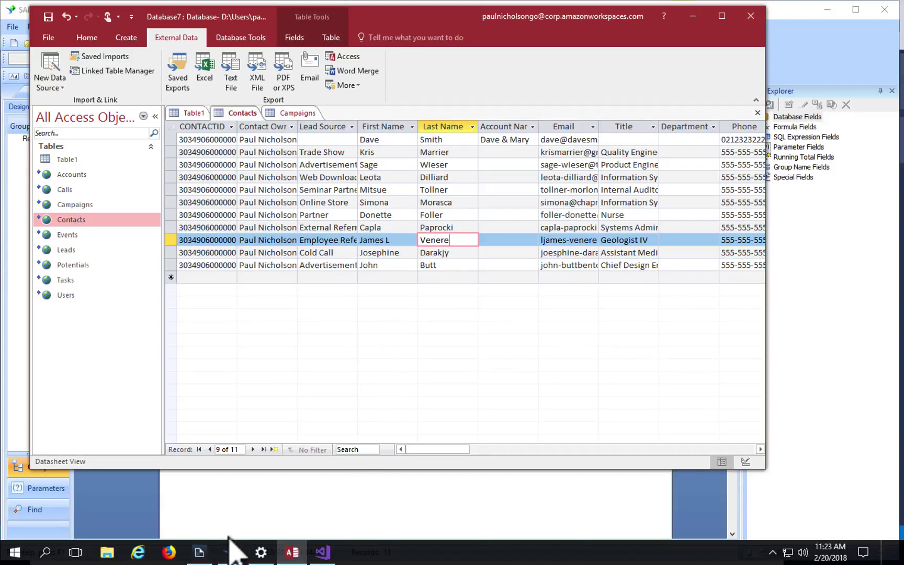
{"action": "left_click", "coordinate": [231, 553]}
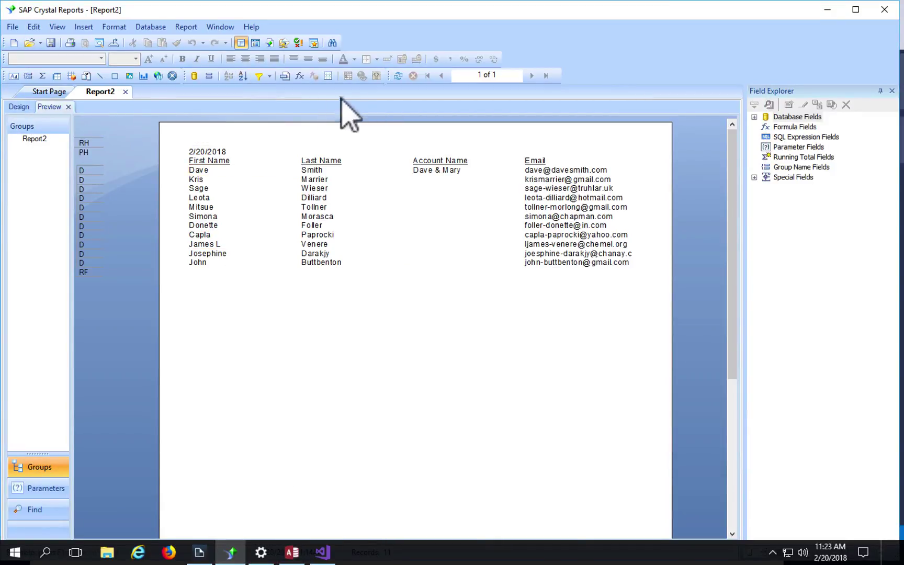
Step: Refresh Report2's data to show the shortened surname, then return to the Access Contacts table
{"action": "left_click", "coordinate": [398, 76]}
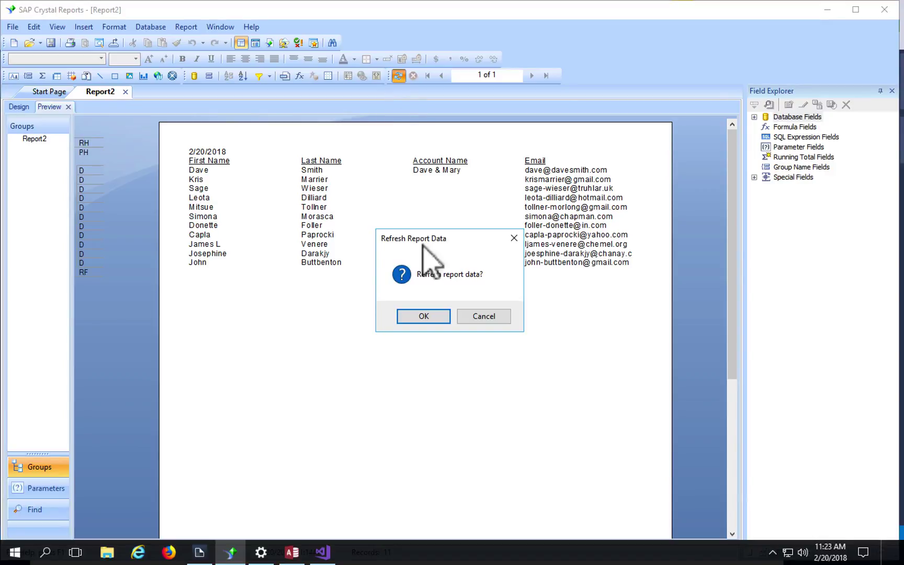
{"action": "left_click", "coordinate": [425, 316]}
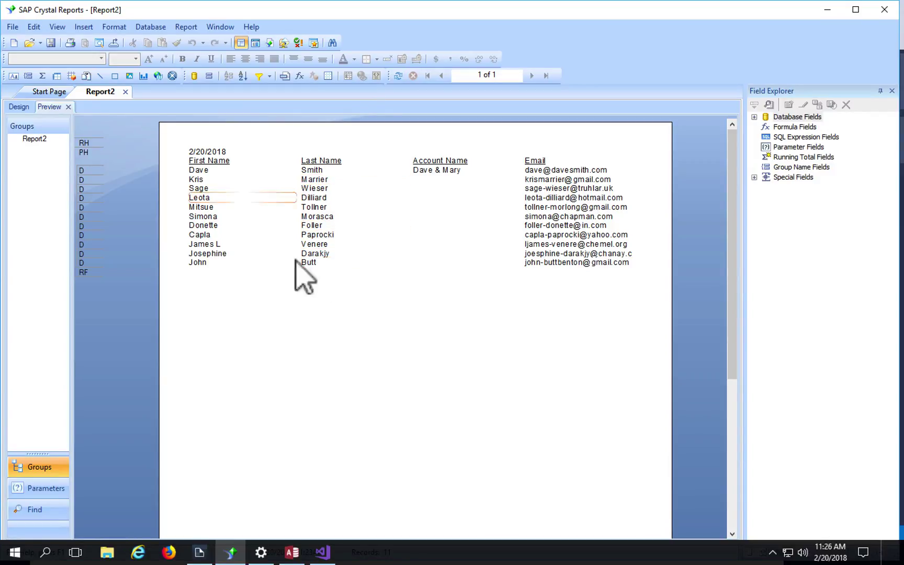
{"action": "left_click", "coordinate": [299, 556]}
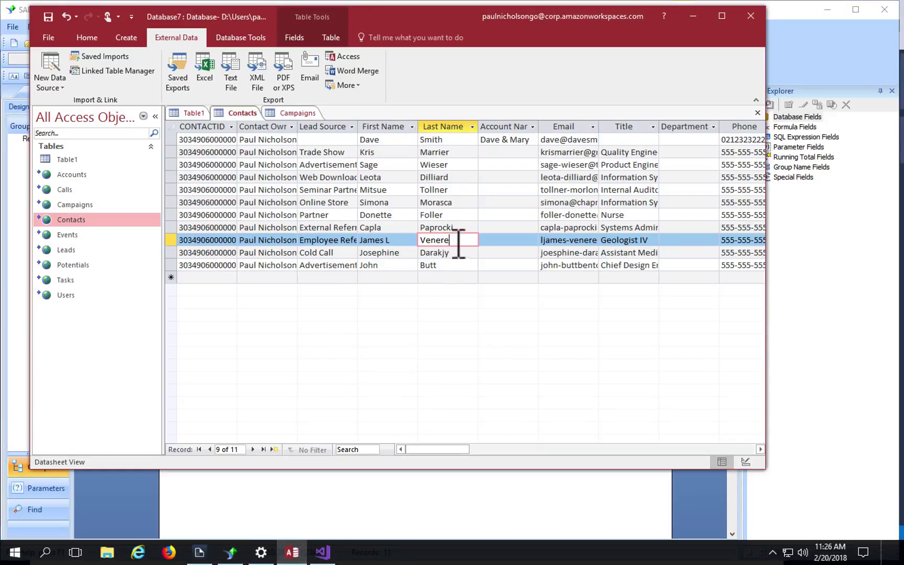
Step: Expand record 9's first name, refresh Report2 to show it, then switch to Zoho CRM
{"action": "left_click", "coordinate": [406, 240]}
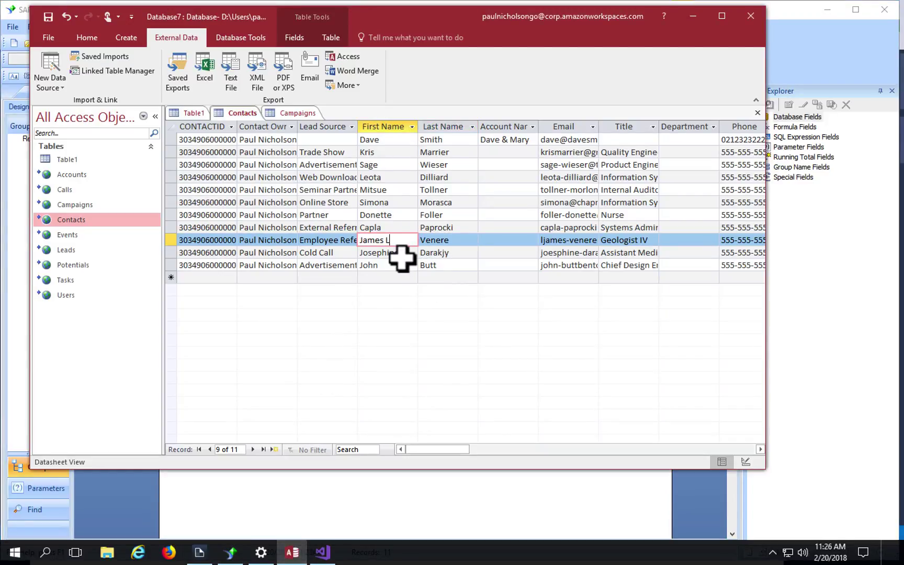
{"action": "left_click", "coordinate": [475, 225]}
{"action": "left_click", "coordinate": [377, 482]}
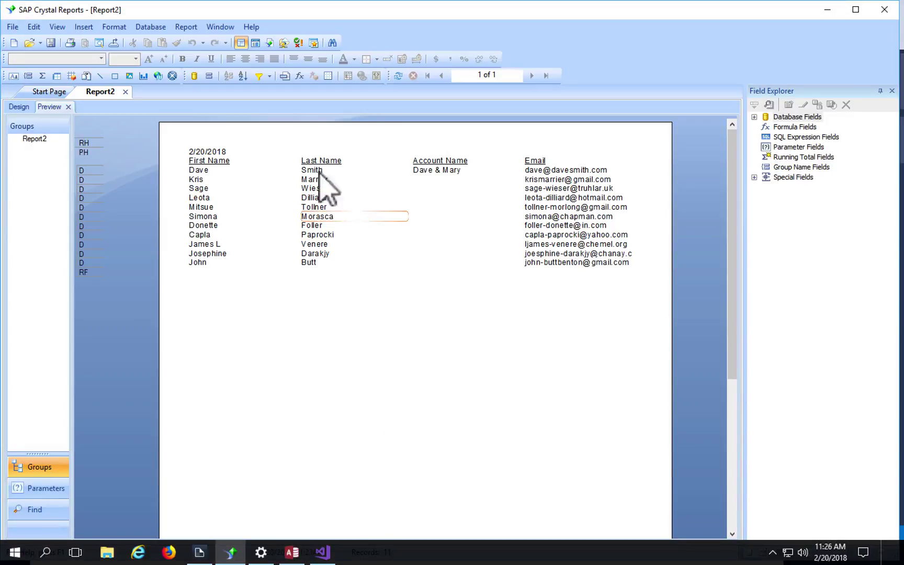
{"action": "left_click", "coordinate": [398, 75]}
{"action": "left_click", "coordinate": [409, 315]}
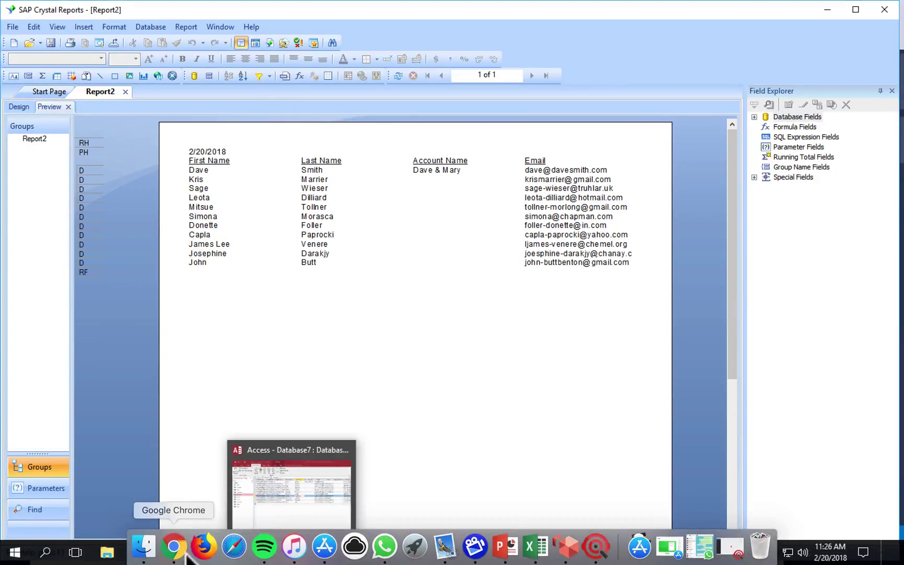
{"action": "left_click", "coordinate": [174, 545]}
{"action": "left_click", "coordinate": [133, 28]}
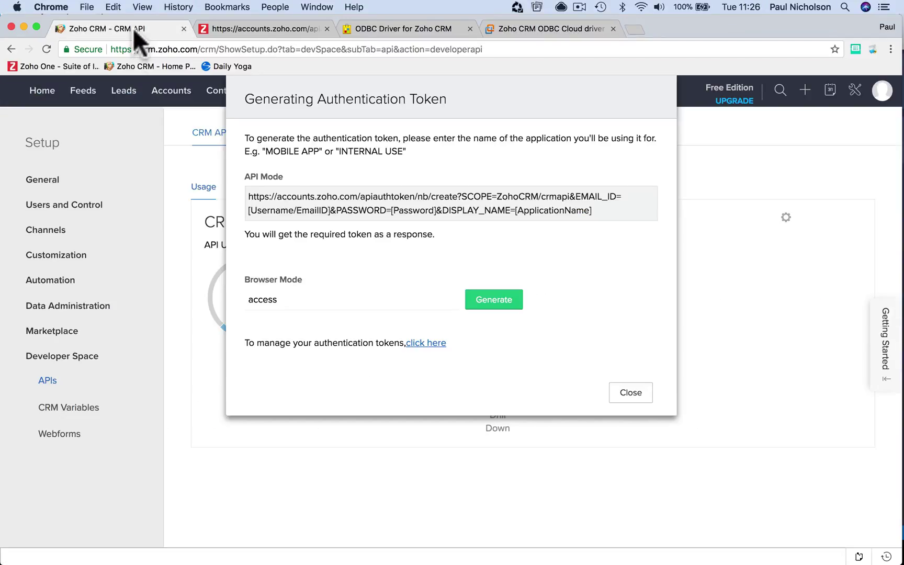
Step: Close the token dialog, reload the Zoho Contacts list at 50 per page, and return to Windows
{"action": "left_click", "coordinate": [631, 394]}
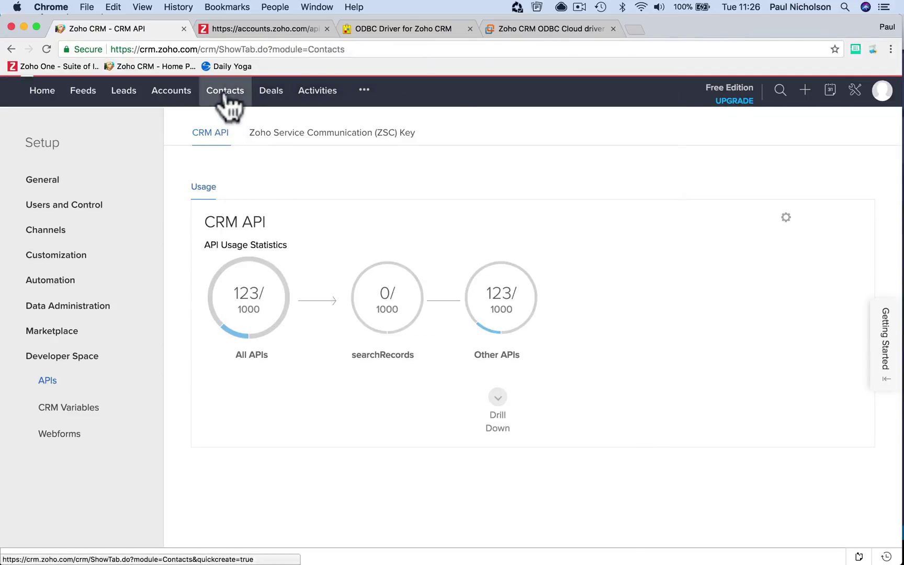
{"action": "left_click", "coordinate": [223, 92]}
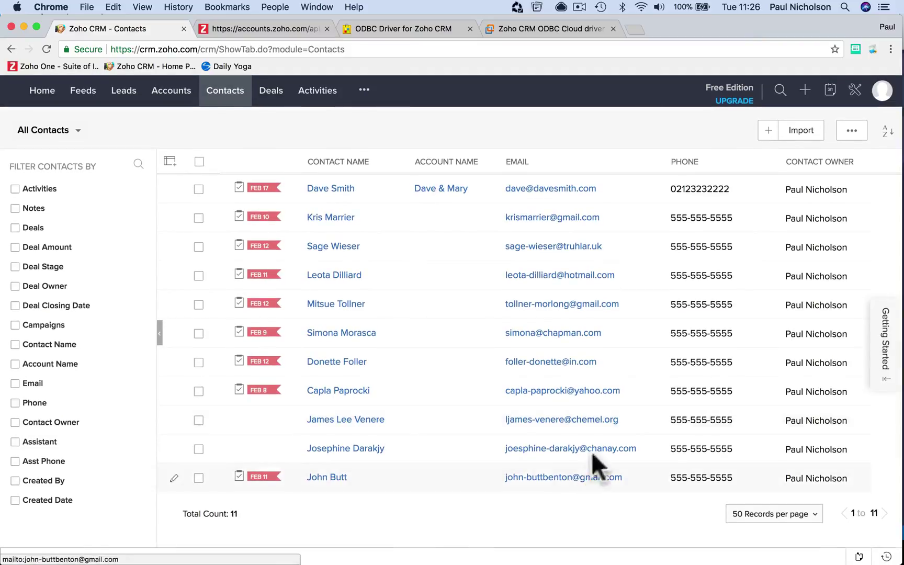
{"action": "left_click", "coordinate": [774, 513]}
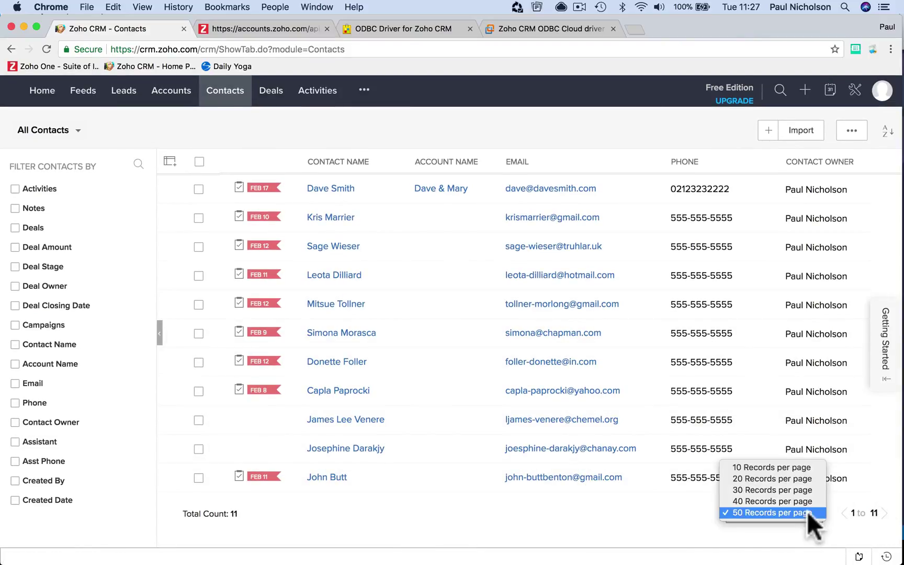
{"action": "left_click", "coordinate": [804, 514]}
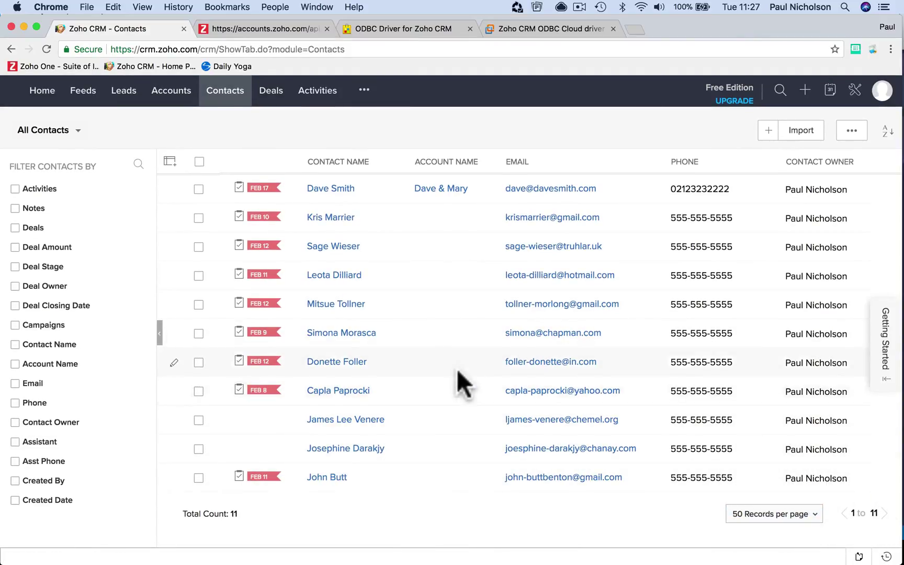
{"action": "left_click", "coordinate": [46, 48]}
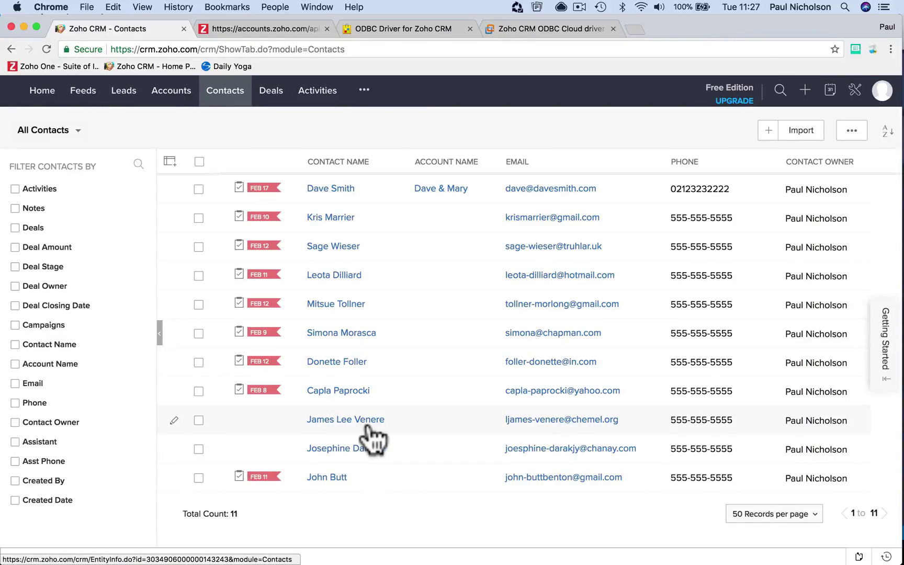
{"action": "mouse_move", "coordinate": [356, 562]}
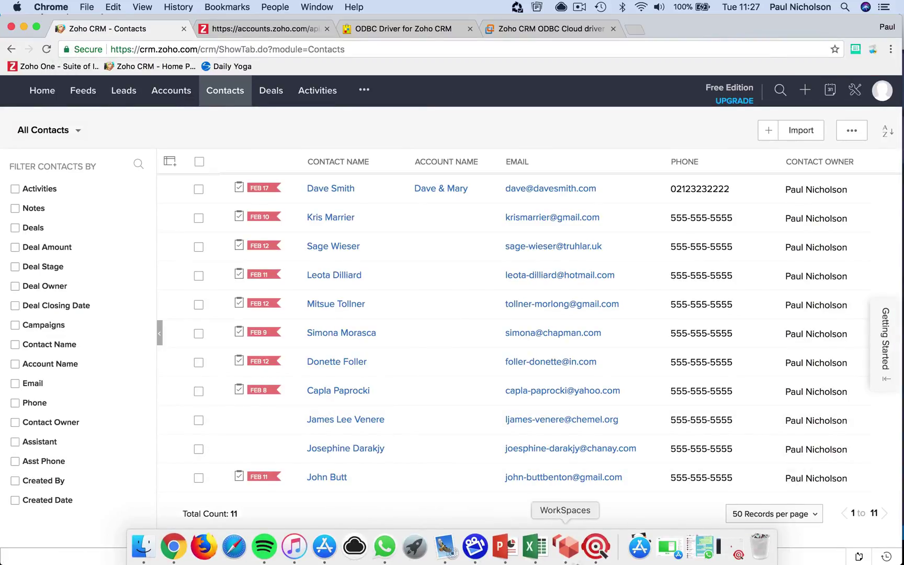
{"action": "left_click", "coordinate": [566, 548]}
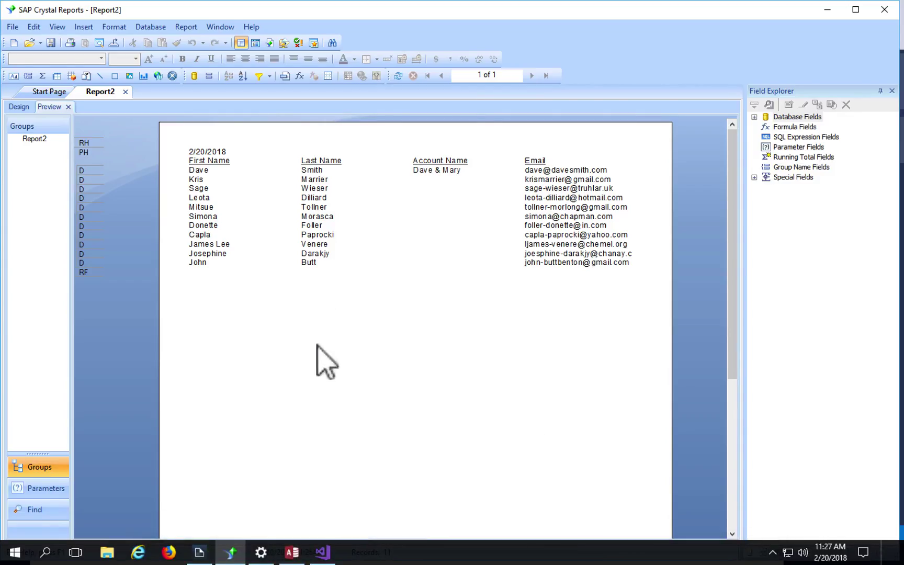
Step: Add a Database data source with the Dataset model to the Zoho project and begin a new connection
{"action": "left_click", "coordinate": [323, 544]}
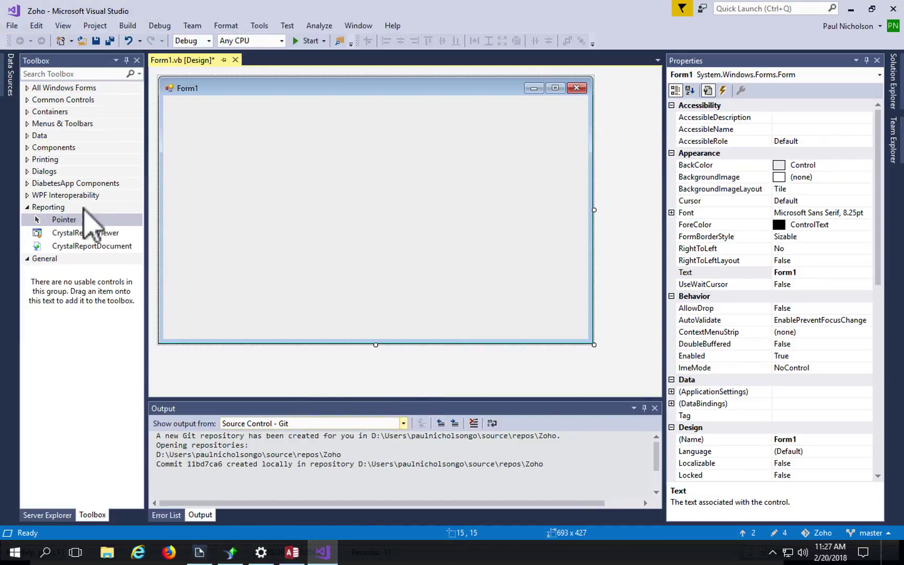
{"action": "left_click", "coordinate": [9, 83]}
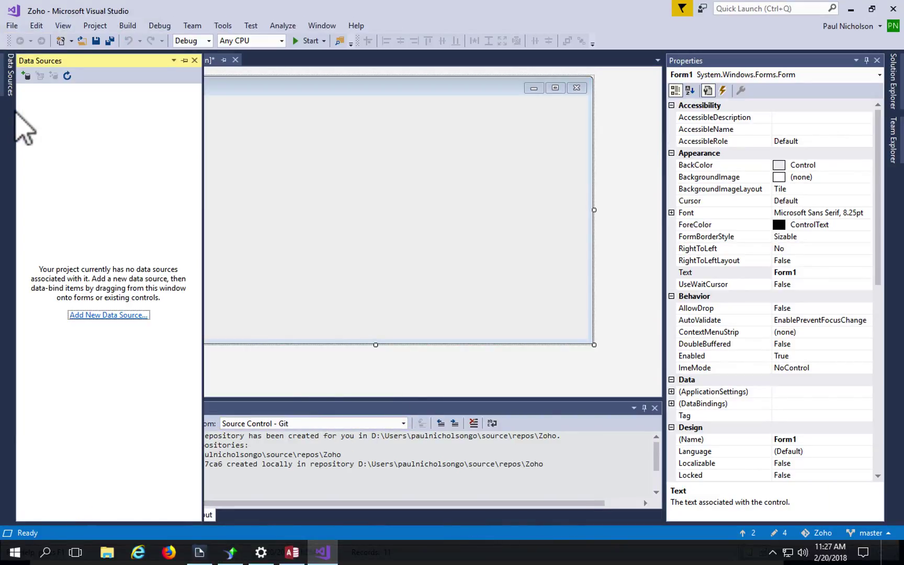
{"action": "left_click", "coordinate": [95, 315]}
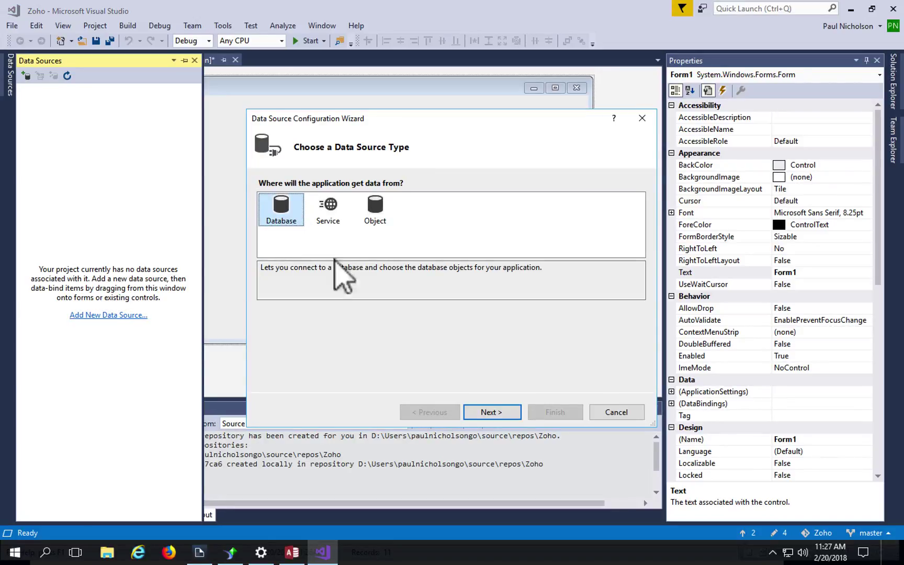
{"action": "left_click", "coordinate": [491, 411]}
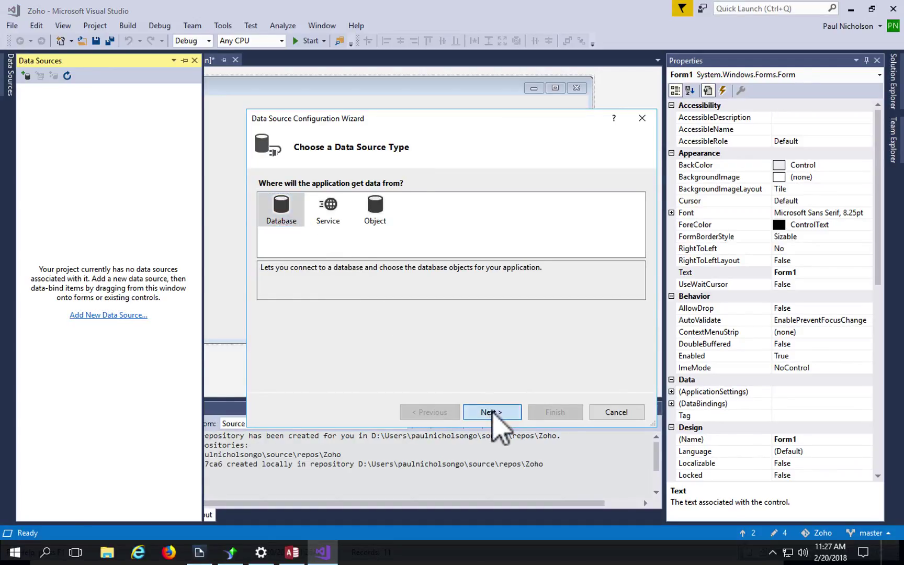
{"action": "left_click", "coordinate": [499, 417]}
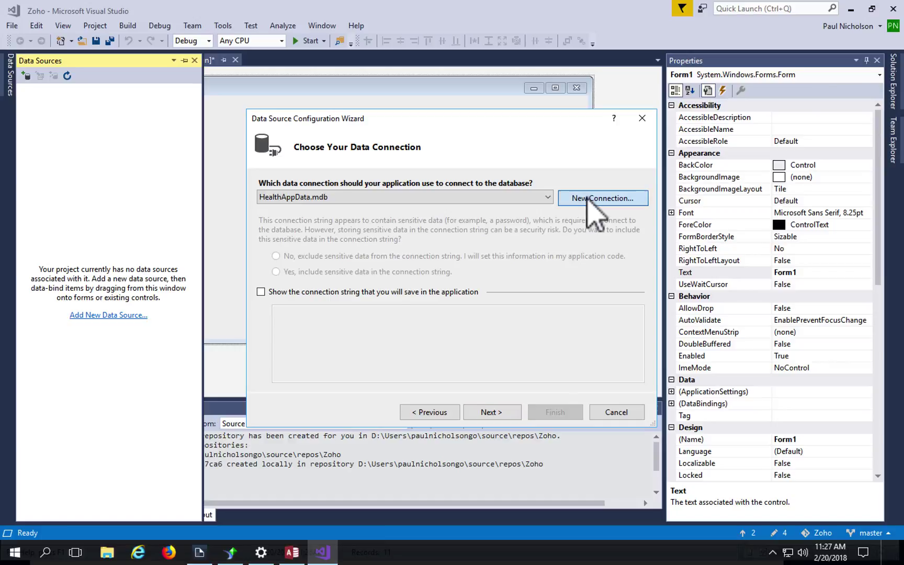
{"action": "left_click", "coordinate": [594, 199]}
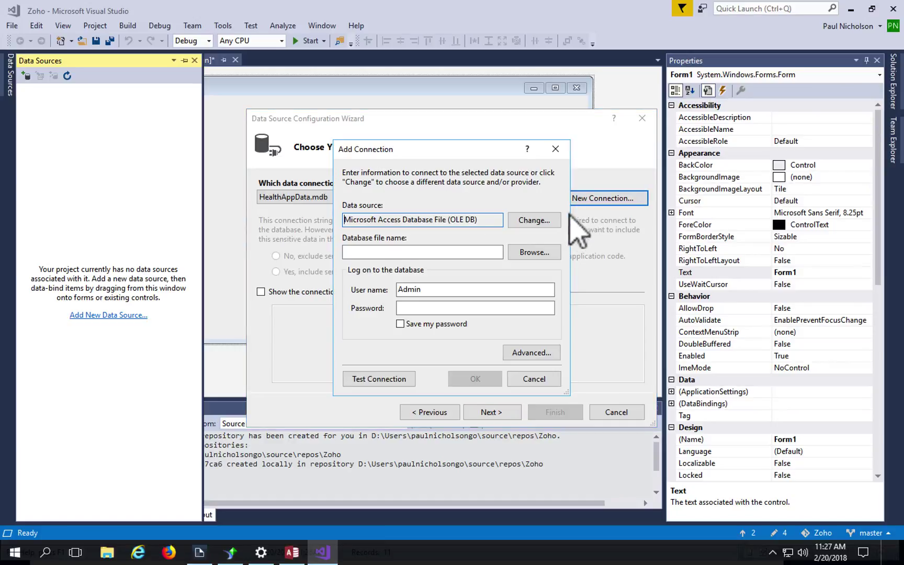
Step: Point the connection at the Security Zoho CRM ODBC DSN with the account credentials, and test it
{"action": "left_click", "coordinate": [533, 220]}
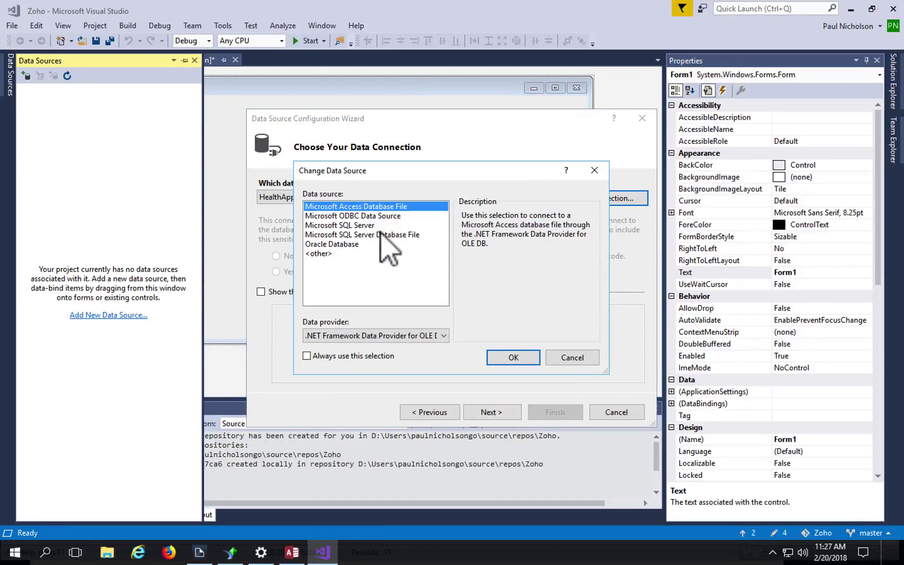
{"action": "double_click", "coordinate": [375, 216]}
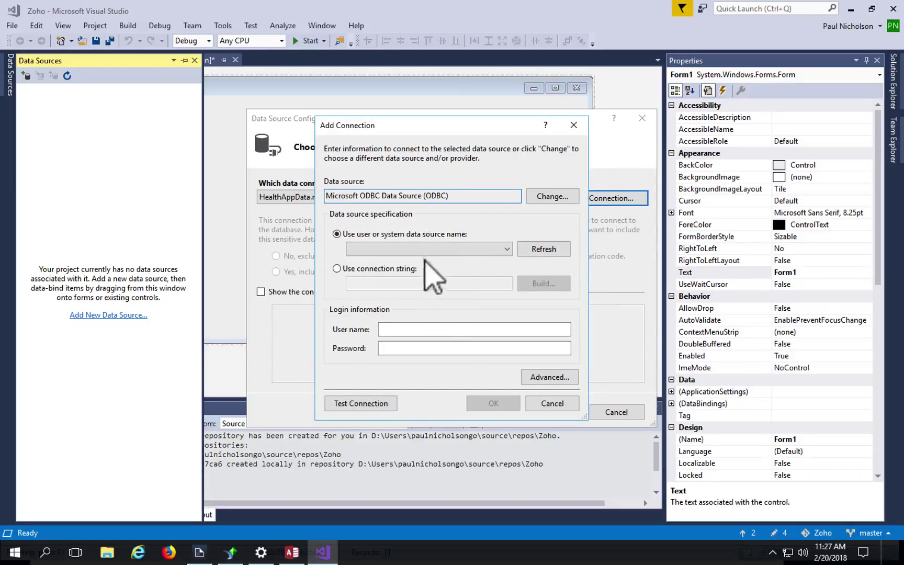
{"action": "left_click", "coordinate": [489, 247]}
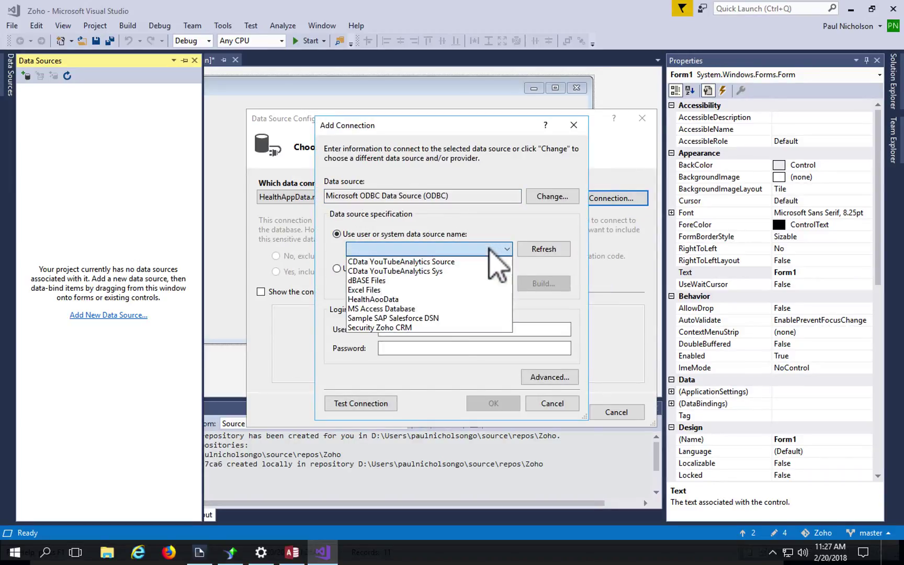
{"action": "left_click", "coordinate": [460, 327]}
{"action": "left_click", "coordinate": [454, 329]}
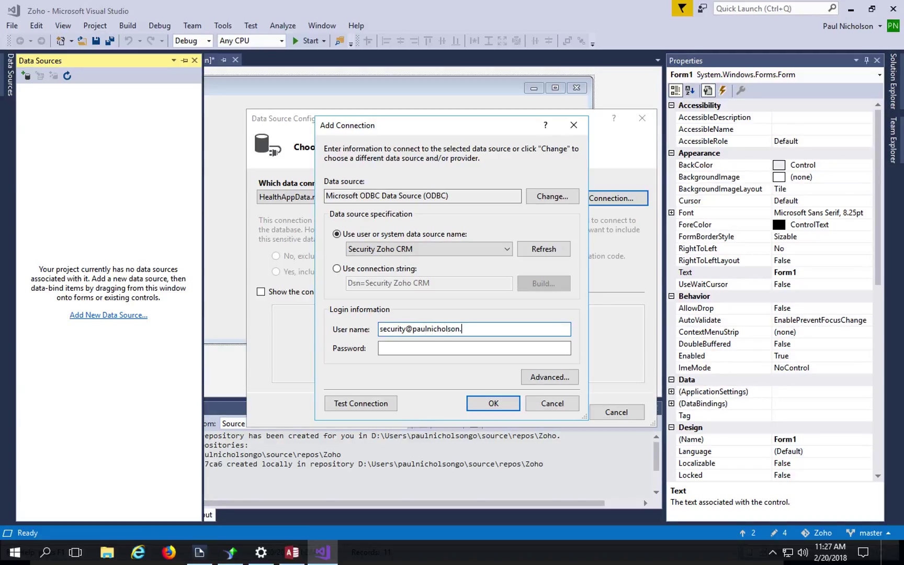
{"action": "left_click", "coordinate": [380, 348]}
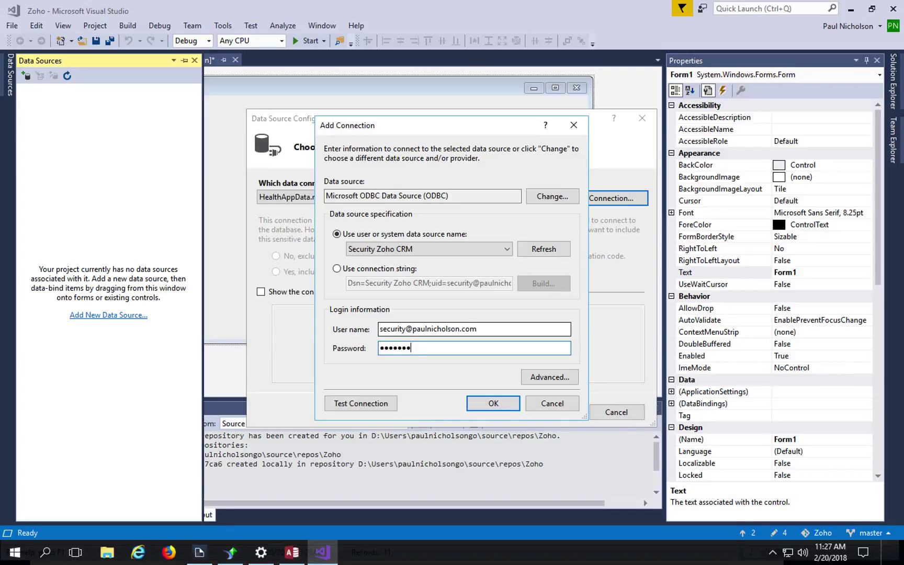
{"action": "left_click", "coordinate": [394, 403]}
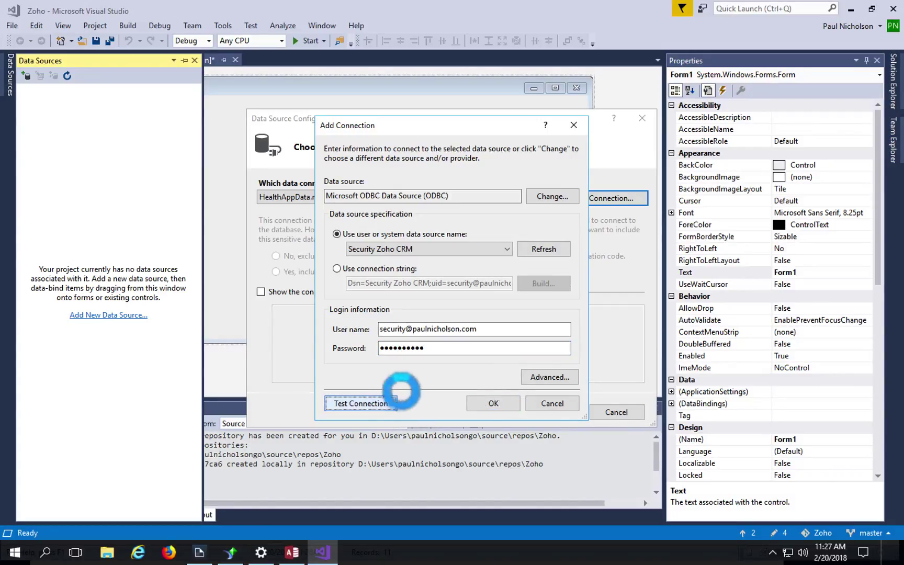
{"action": "left_click", "coordinate": [485, 323]}
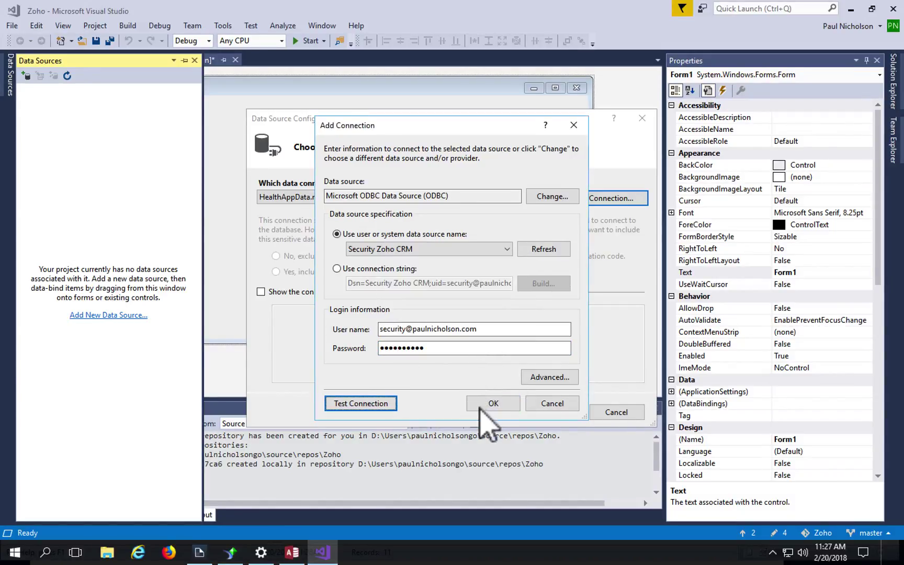
{"action": "left_click", "coordinate": [489, 402]}
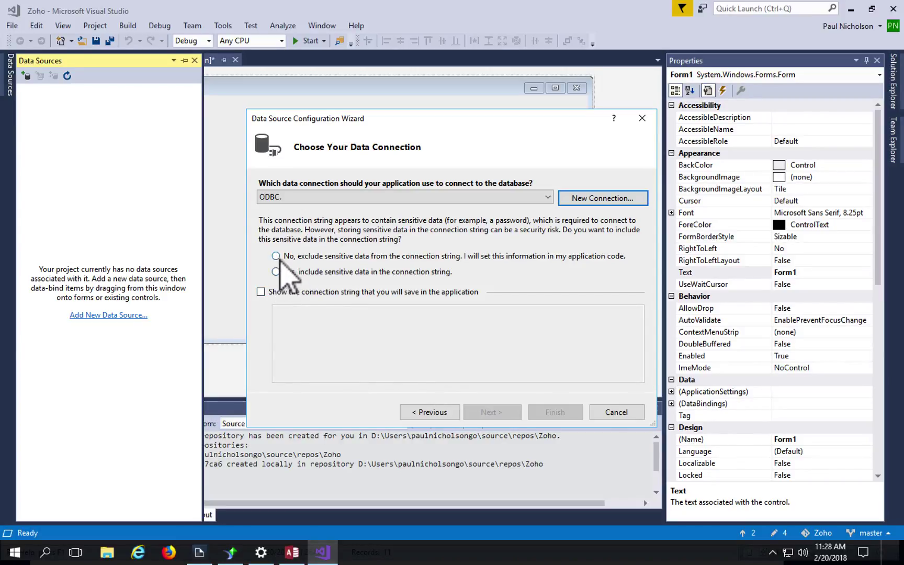
Step: Try listing the Zoho tables with sensitive data excluded, then included, both hitting the ODBC error
{"action": "left_click", "coordinate": [277, 256]}
{"action": "left_click", "coordinate": [515, 412]}
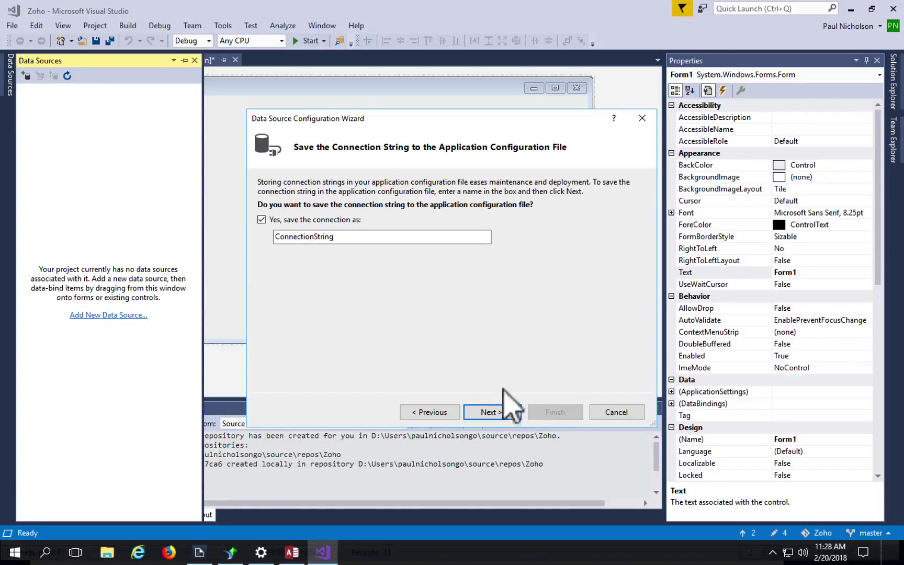
{"action": "left_click", "coordinate": [510, 413]}
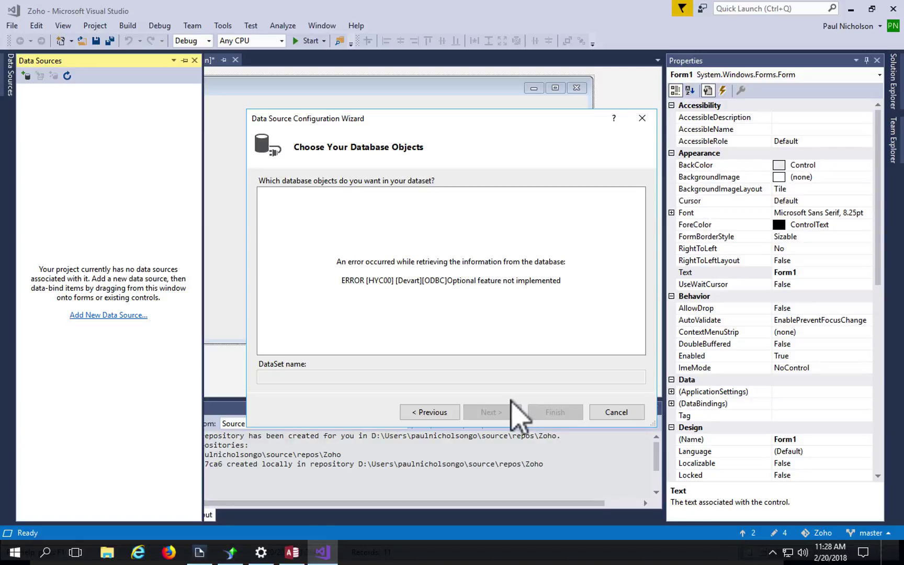
{"action": "left_click", "coordinate": [447, 413]}
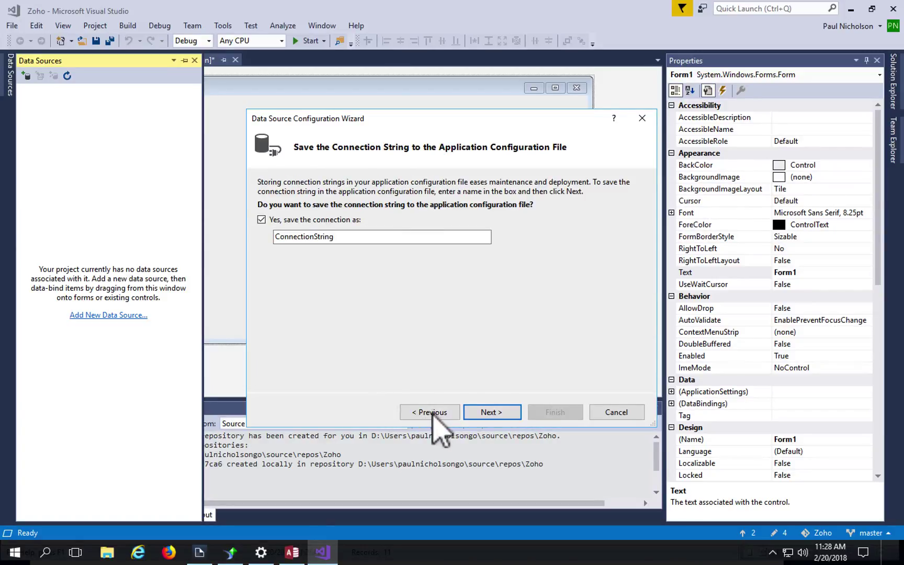
{"action": "left_click", "coordinate": [432, 412]}
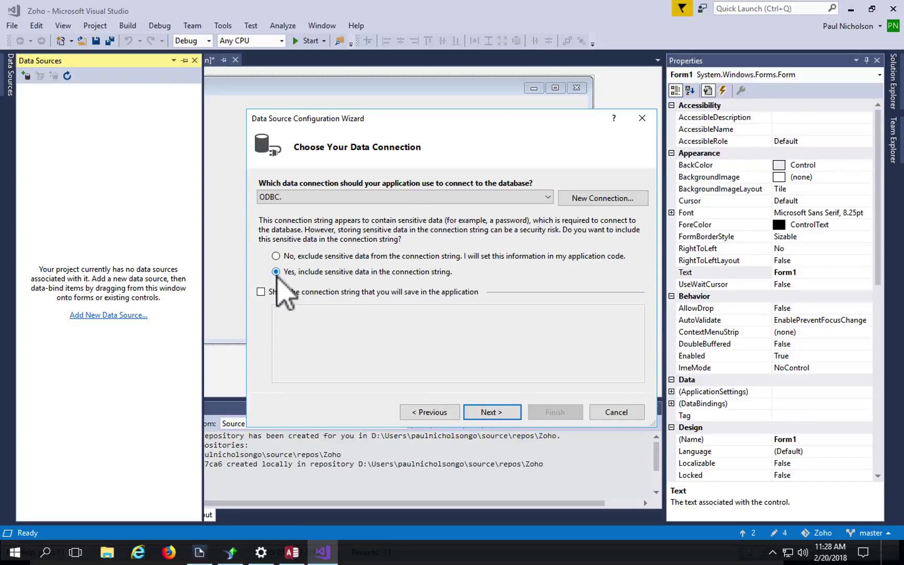
{"action": "left_click", "coordinate": [486, 412]}
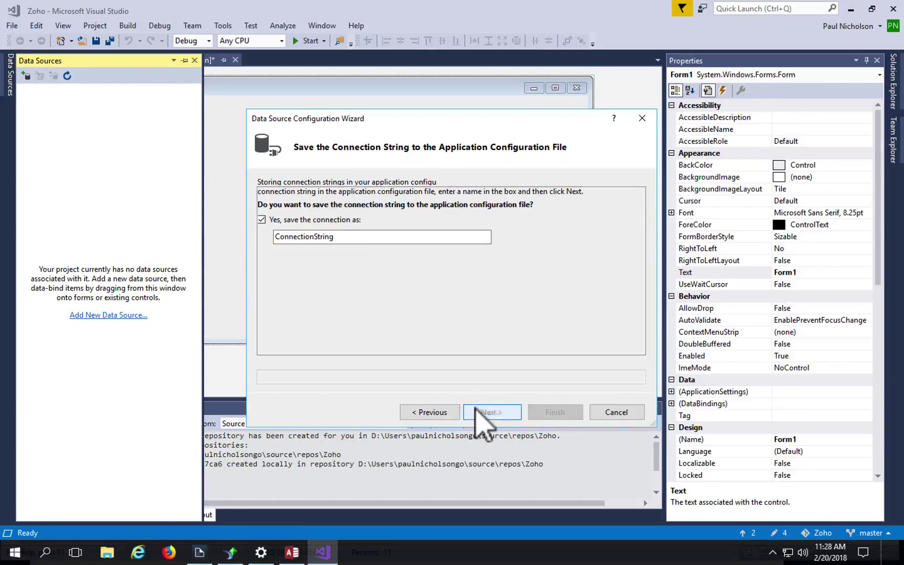
{"action": "left_click", "coordinate": [484, 413]}
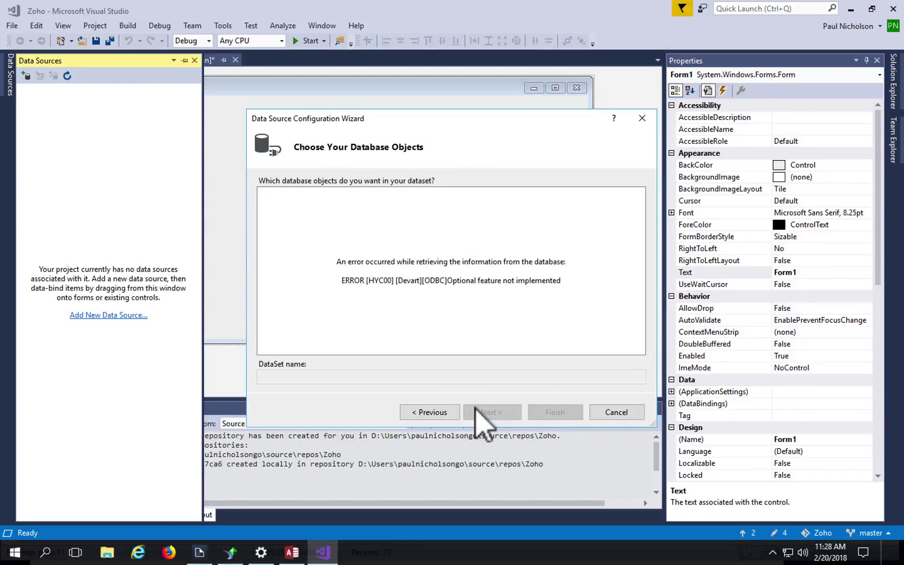
Step: Back out of the wizard to the Database Model step and switch to Crystal Reports
{"action": "left_click", "coordinate": [430, 412]}
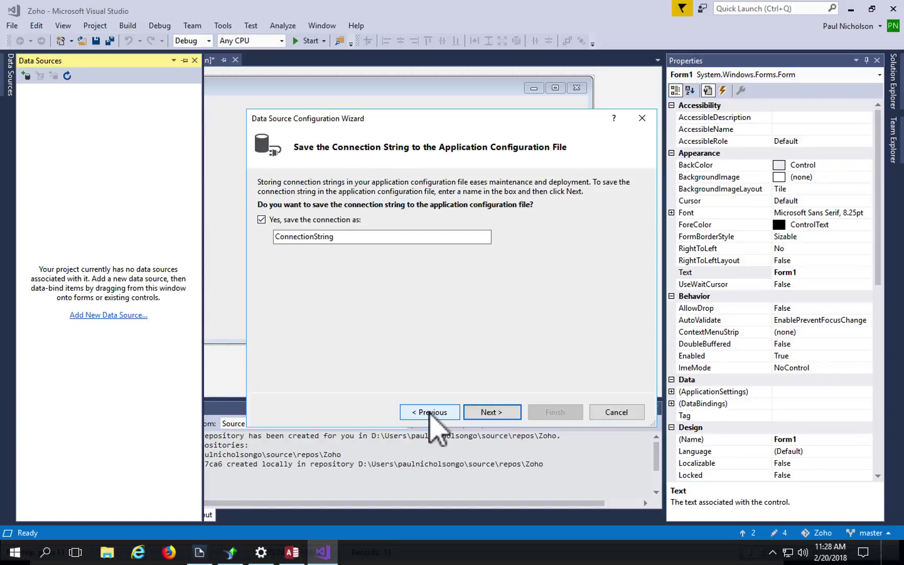
{"action": "left_click", "coordinate": [430, 412]}
{"action": "left_click", "coordinate": [430, 412]}
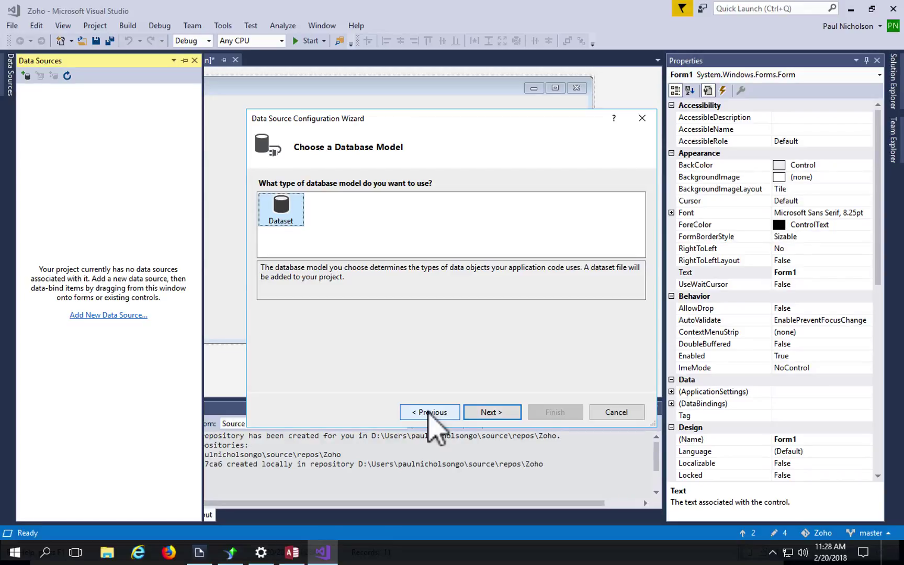
{"action": "left_click", "coordinate": [230, 552]}
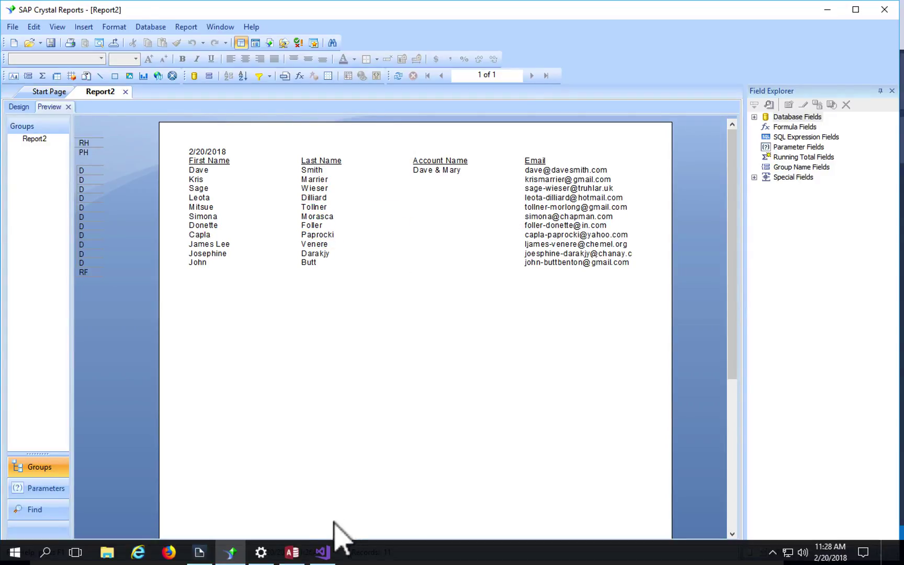
Step: Glance at the Access contacts table, then show the ODBC Driver for Zoho CRM marketplace page in Chrome
{"action": "left_click", "coordinate": [292, 551]}
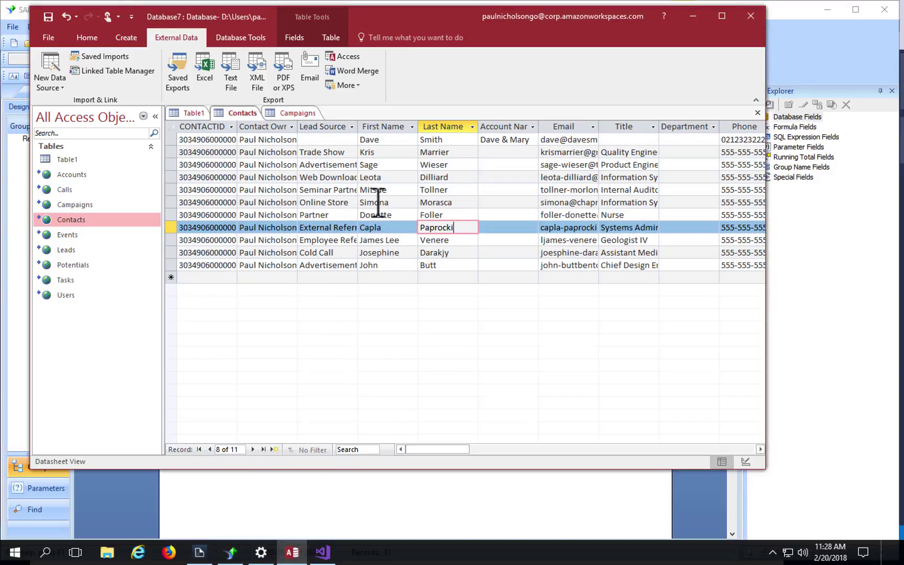
{"action": "left_click", "coordinate": [292, 552]}
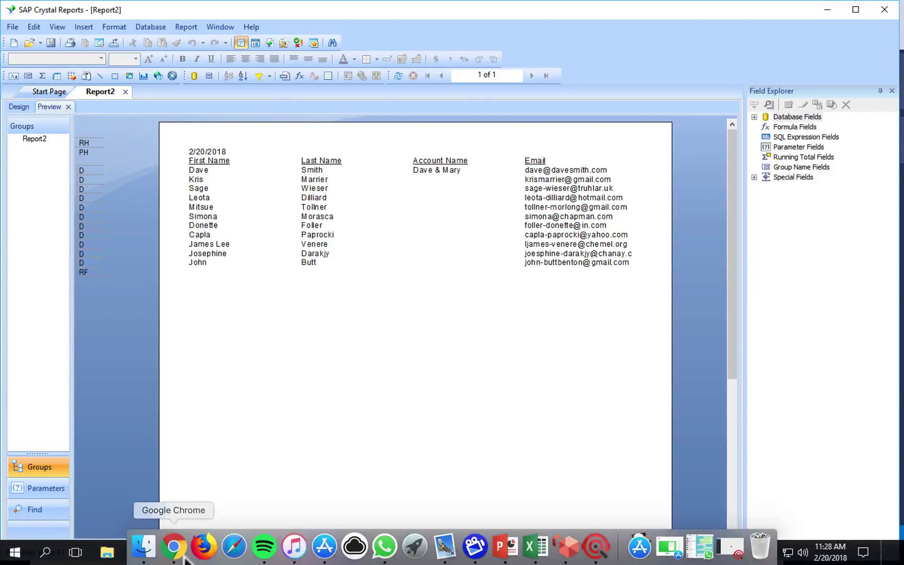
{"action": "left_click", "coordinate": [192, 553]}
{"action": "left_click", "coordinate": [385, 28]}
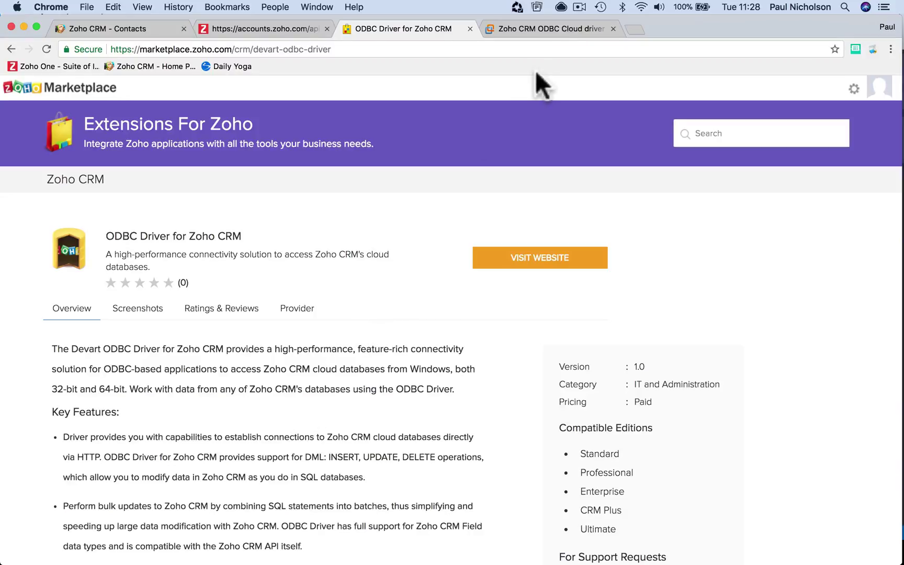
Step: Go back to the Zoho CRM contacts list, then return to Crystal Reports' Report2 preview on the Windows desktop
{"action": "left_click", "coordinate": [147, 27]}
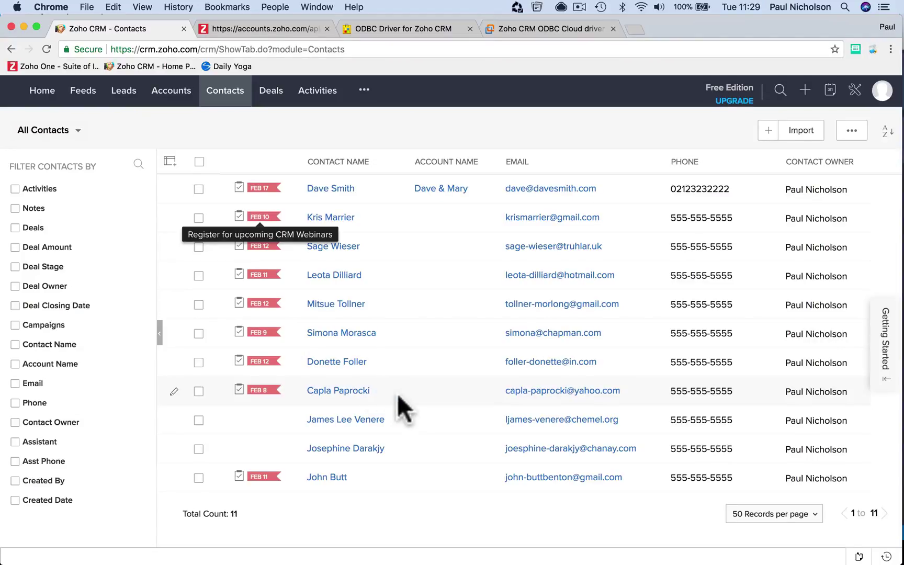
{"action": "mouse_move", "coordinate": [448, 559]}
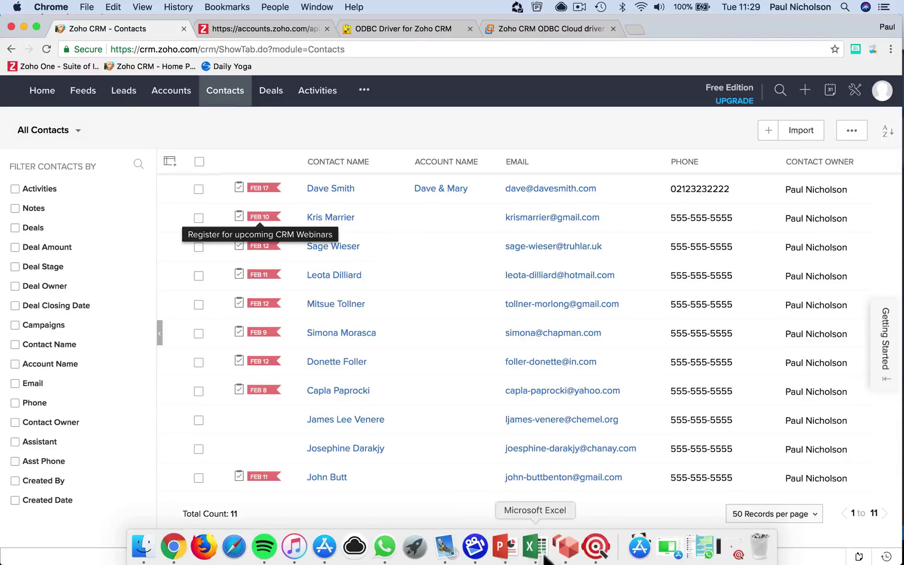
{"action": "left_click", "coordinate": [568, 552]}
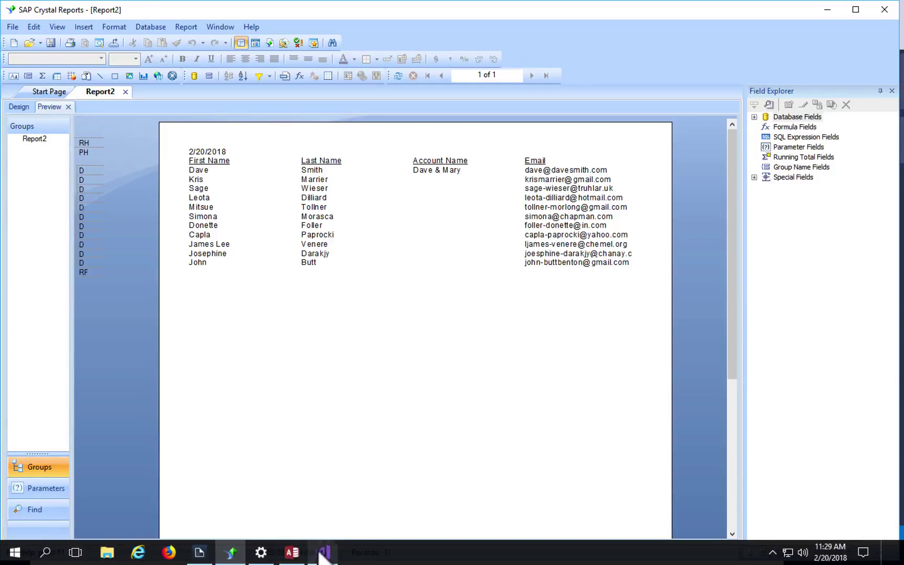
Step: In Access, delete the @ from record 6's email, save the edit, and return to Crystal Reports
{"action": "left_click", "coordinate": [292, 554]}
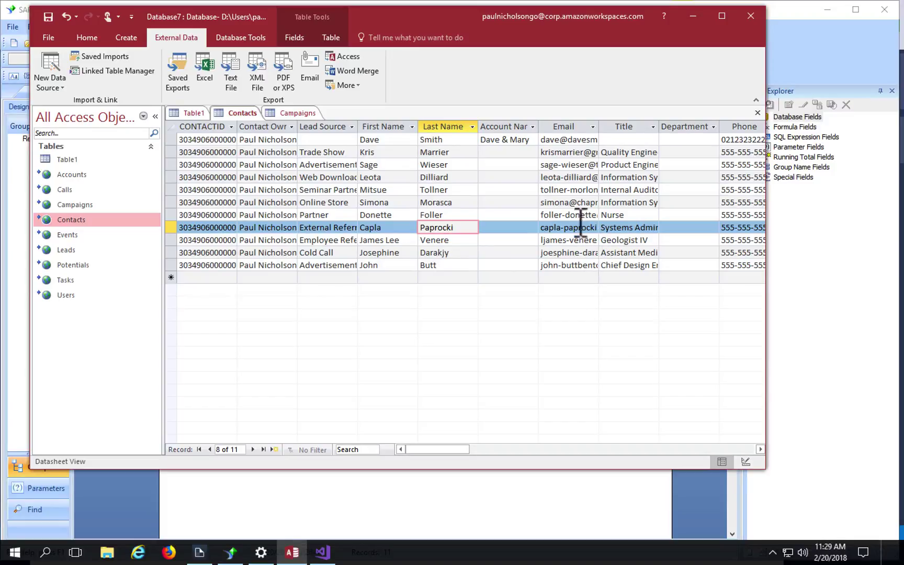
{"action": "left_click", "coordinate": [578, 202]}
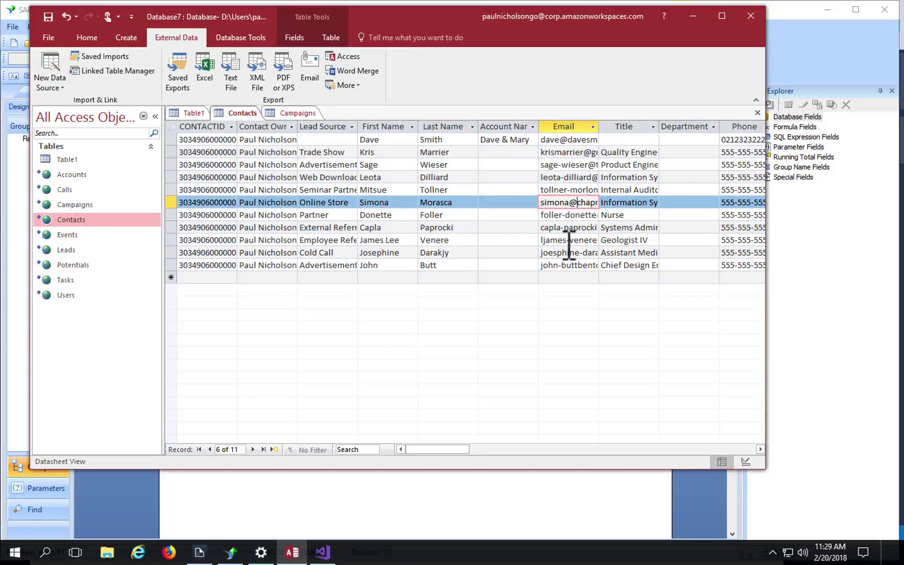
{"action": "key", "text": "BackSpace"}
{"action": "left_click", "coordinate": [628, 203]}
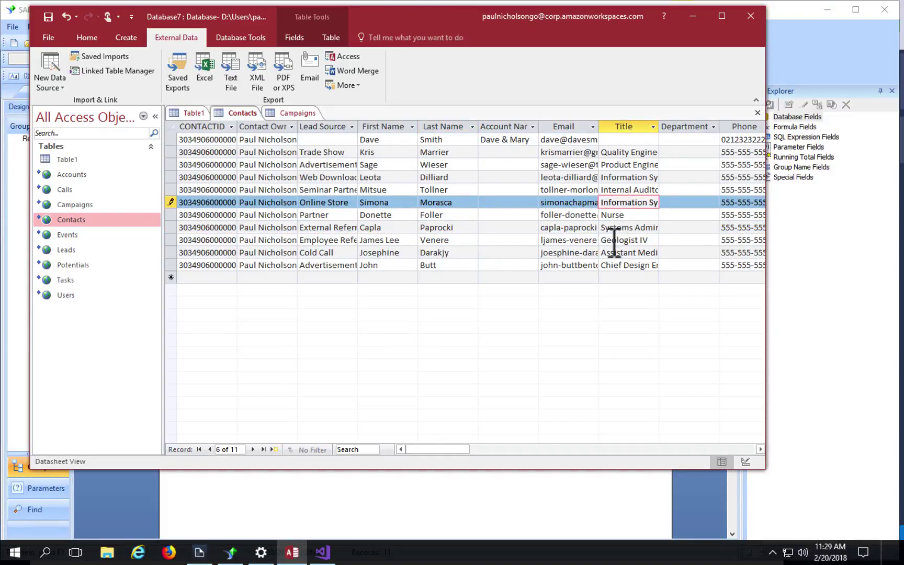
{"action": "key", "text": "Down"}
{"action": "key", "text": "Down"}
{"action": "key", "text": "Down"}
{"action": "left_click", "coordinate": [499, 487]}
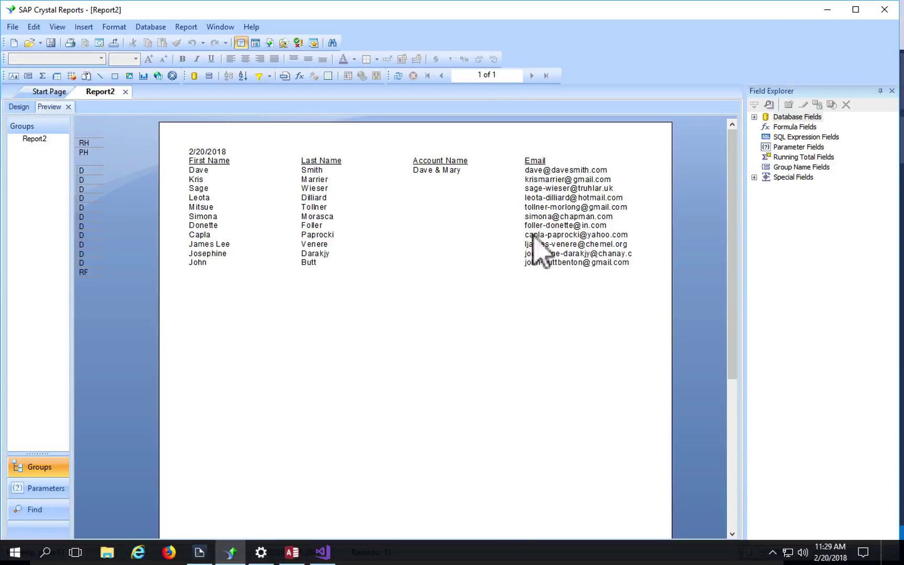
Step: Use Select Expert to filter Contacts.Email as 'is not like' *@*, then refresh the report data
{"action": "left_click", "coordinate": [561, 192]}
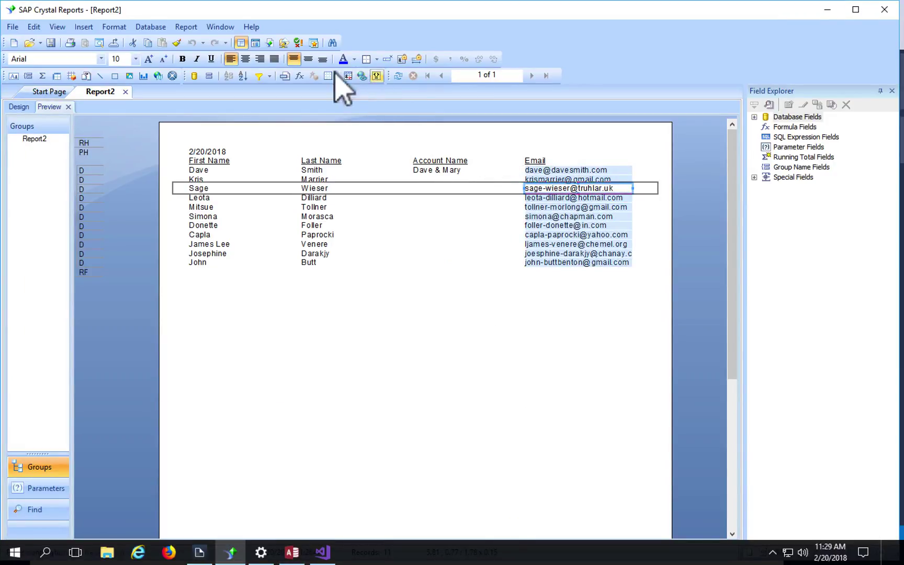
{"action": "left_click", "coordinate": [259, 76]}
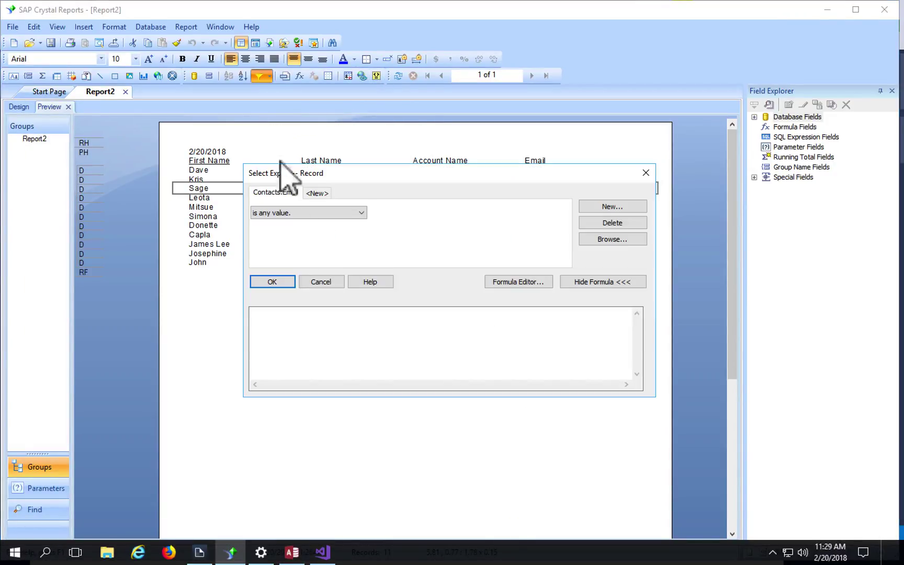
{"action": "left_click", "coordinate": [362, 213]}
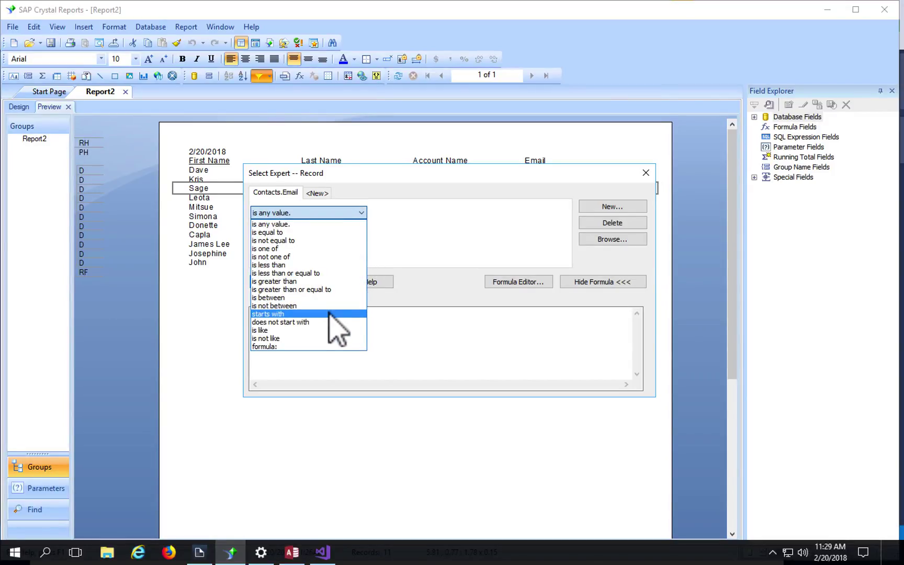
{"action": "left_click", "coordinate": [317, 339]}
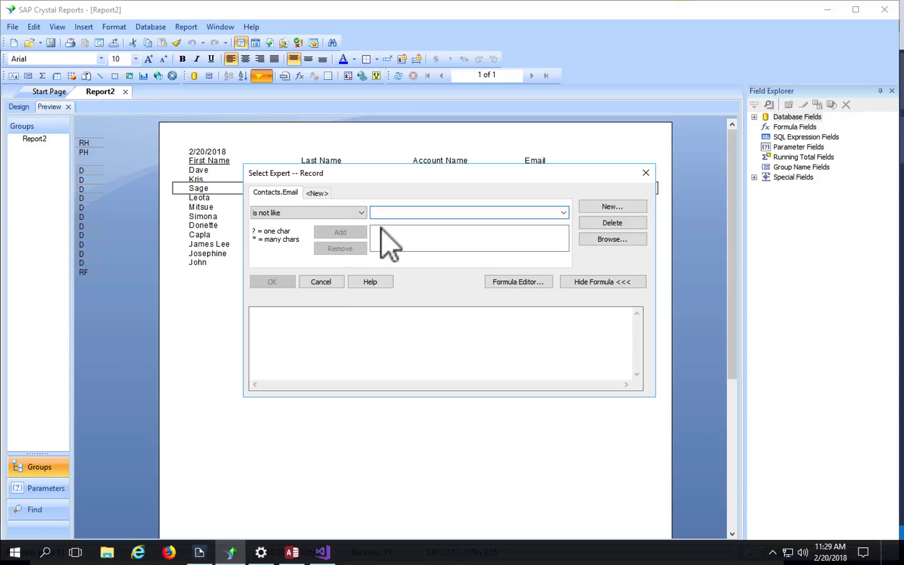
{"action": "type", "text": "*"}
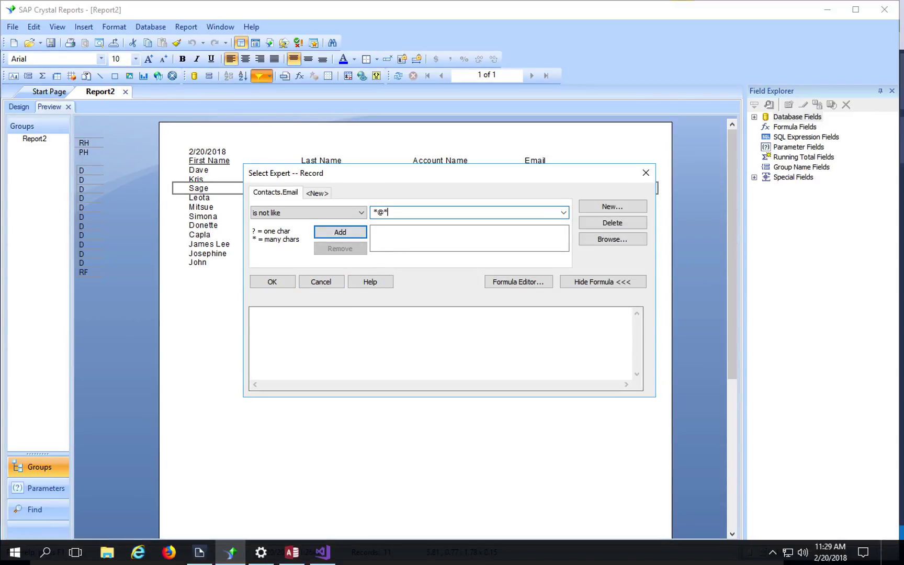
{"action": "left_click", "coordinate": [340, 232]}
{"action": "left_click", "coordinate": [271, 282]}
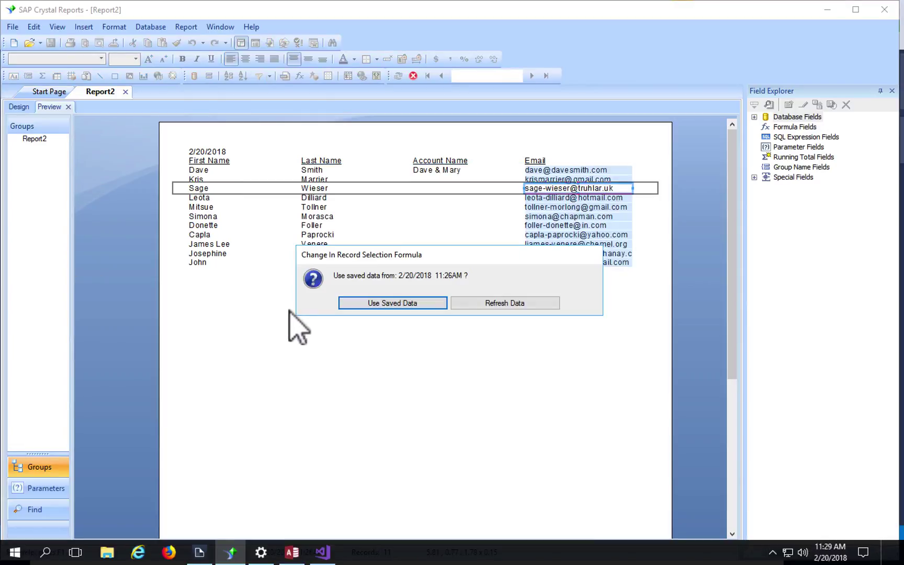
{"action": "left_click", "coordinate": [475, 302]}
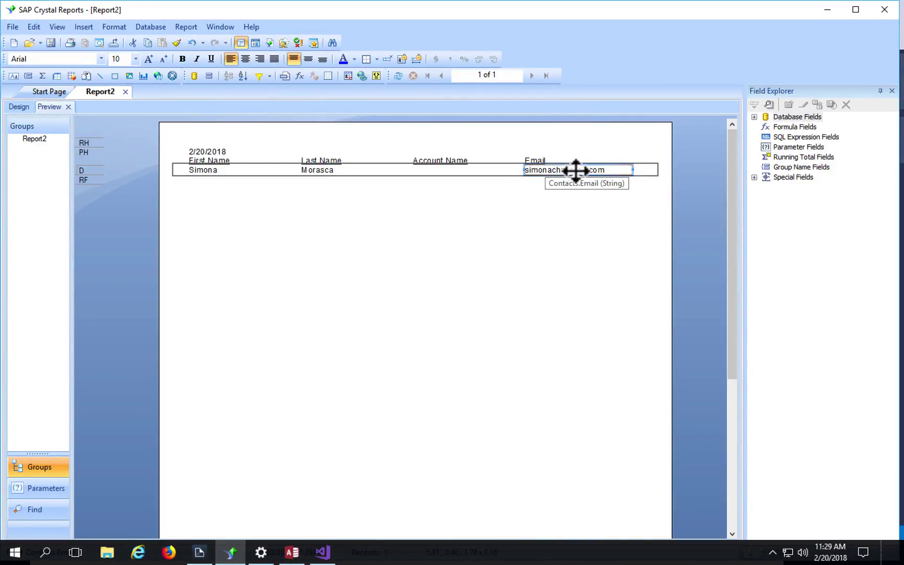
{"action": "left_click", "coordinate": [511, 220]}
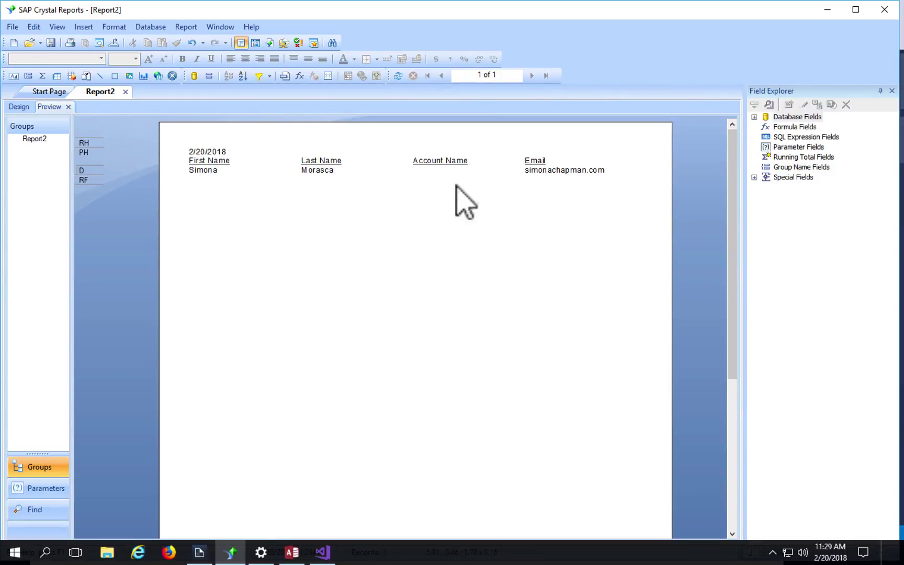
Step: Widen the Email column in the Access contacts table to show full addresses
{"action": "left_click", "coordinate": [439, 172]}
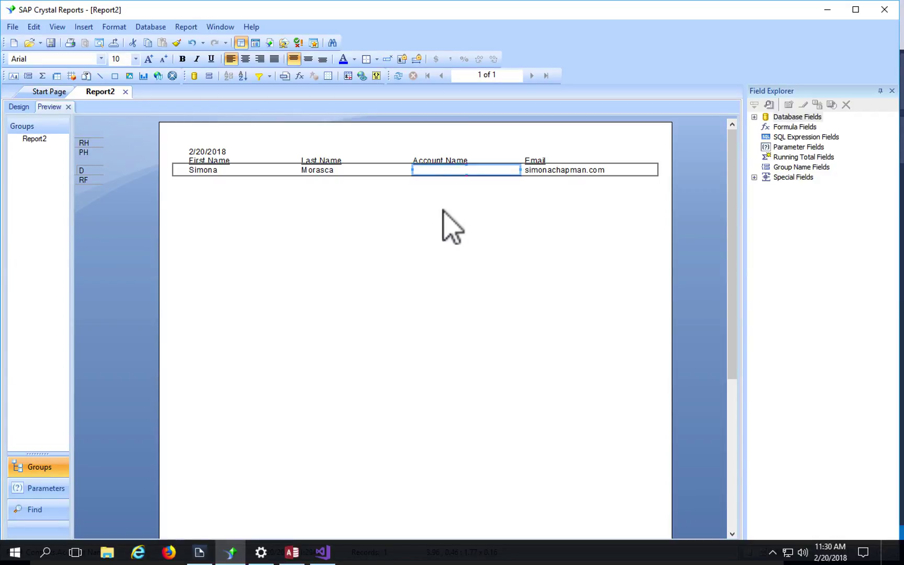
{"action": "left_click", "coordinate": [292, 552]}
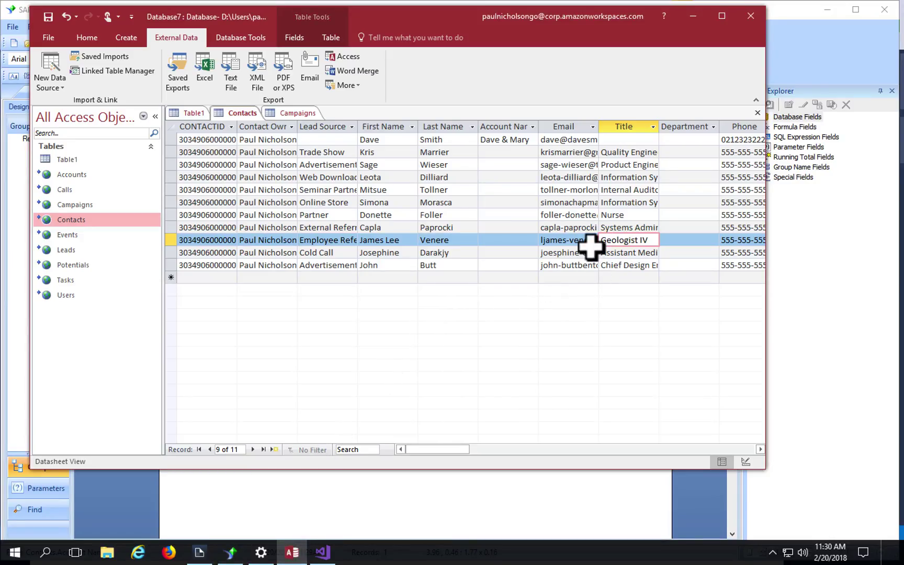
{"action": "left_click", "coordinate": [594, 127]}
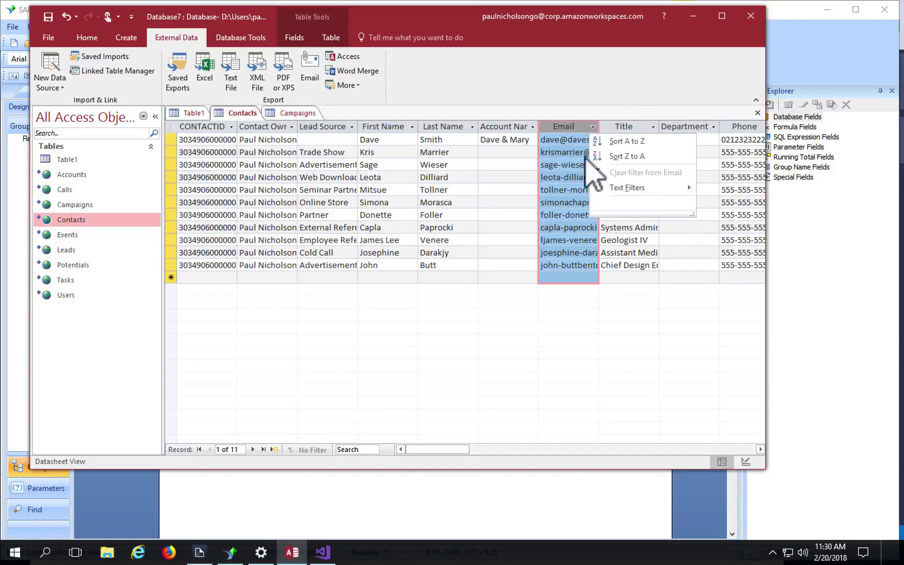
{"action": "key", "text": "Escape"}
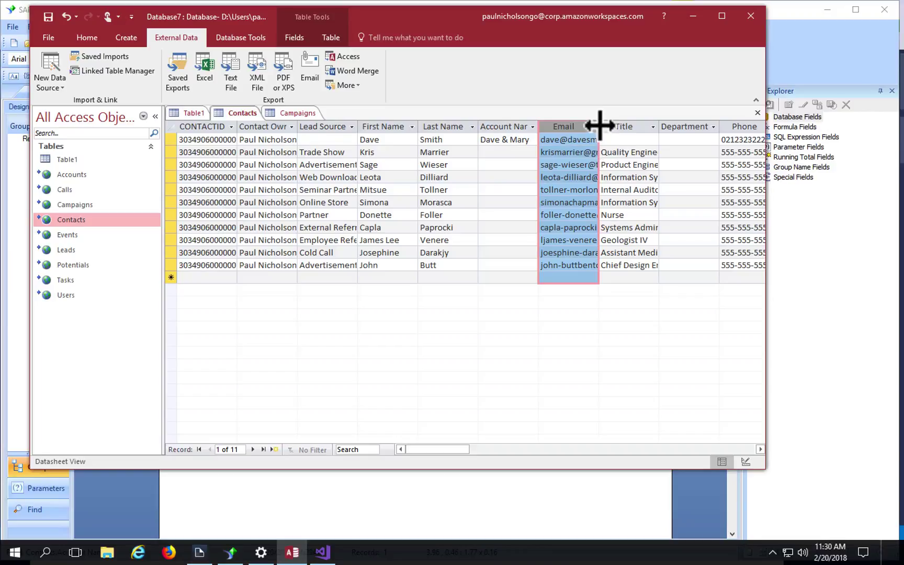
{"action": "left_click_drag", "start_coordinate": [598, 126], "coordinate": [641, 127]}
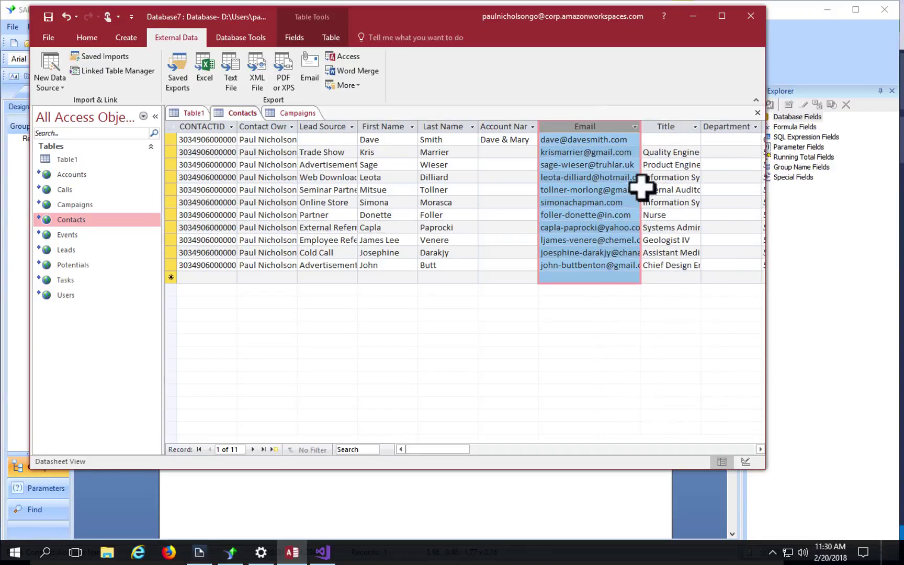
Step: Put the @ back into record 6's email, dismissing the data-changed warning, then return to Crystal Reports
{"action": "left_click", "coordinate": [565, 202]}
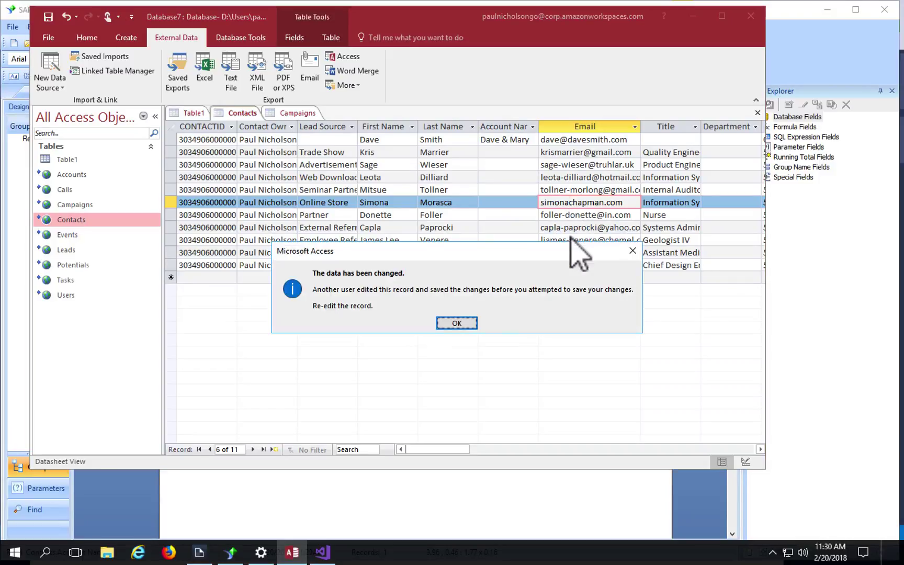
{"action": "left_click", "coordinate": [457, 323]}
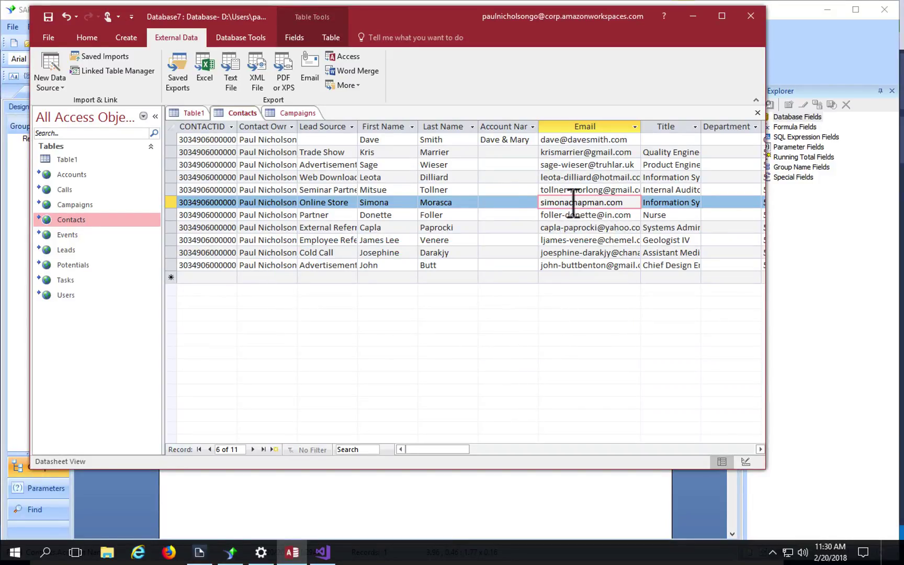
{"action": "left_click", "coordinate": [568, 237]}
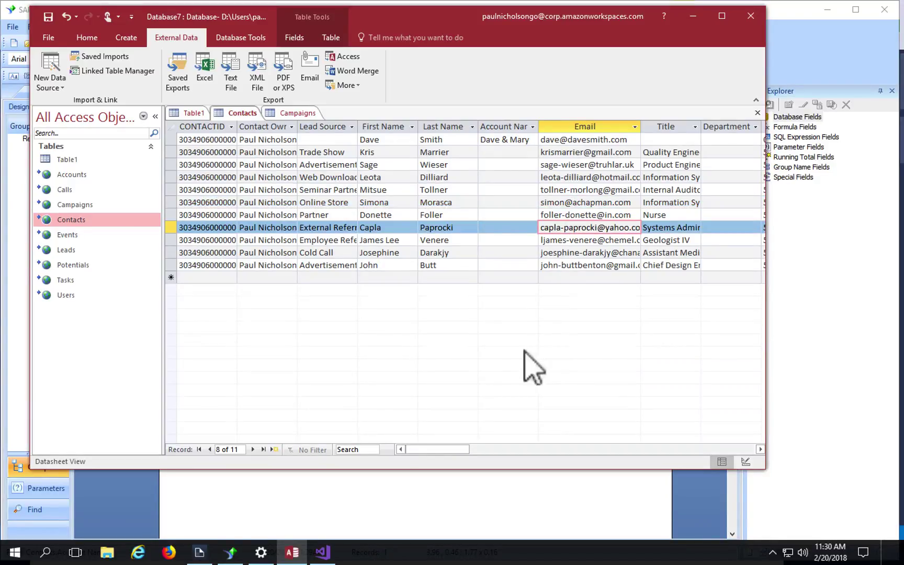
{"action": "left_click", "coordinate": [373, 489]}
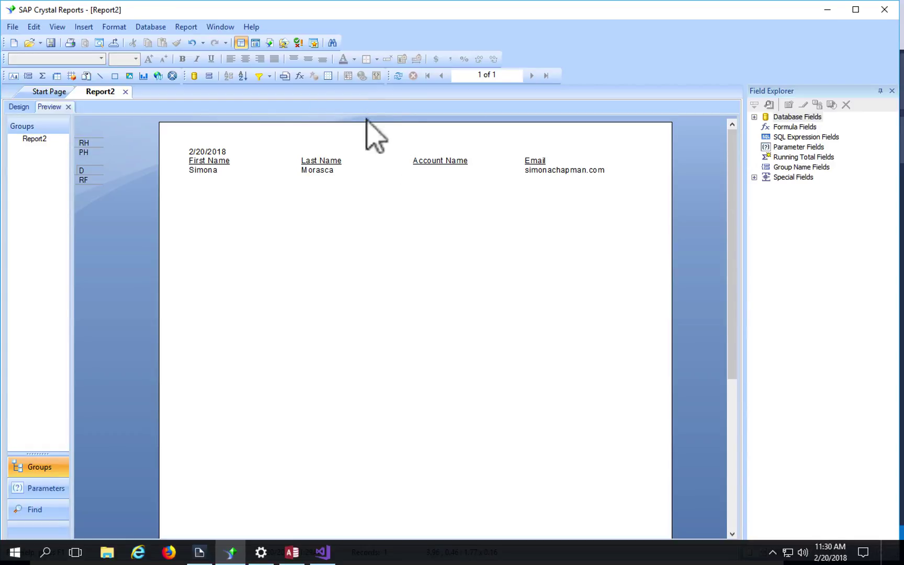
Step: Refresh Report2, then delete the Contacts.Email criterion in Select Expert and refresh the data again
{"action": "left_click", "coordinate": [399, 77]}
{"action": "left_click", "coordinate": [425, 316]}
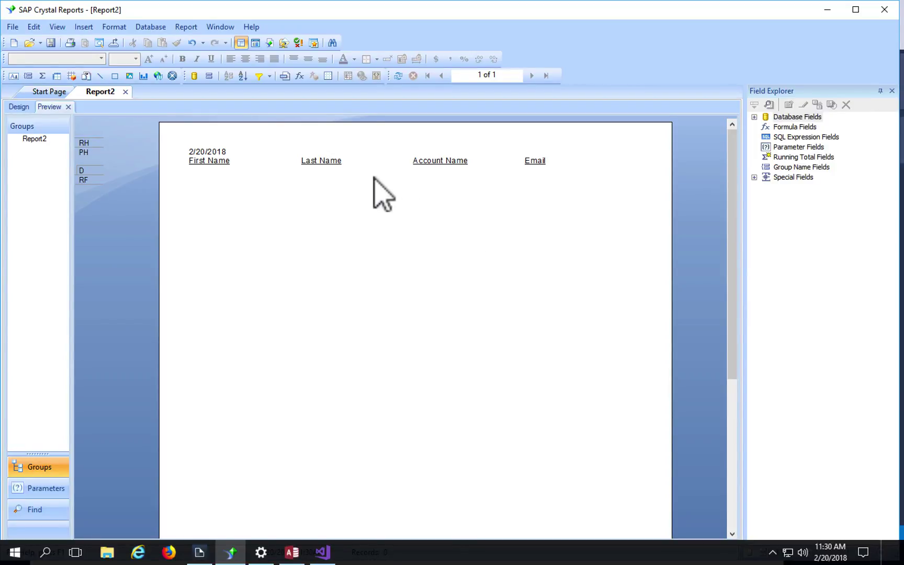
{"action": "left_click", "coordinate": [258, 75]}
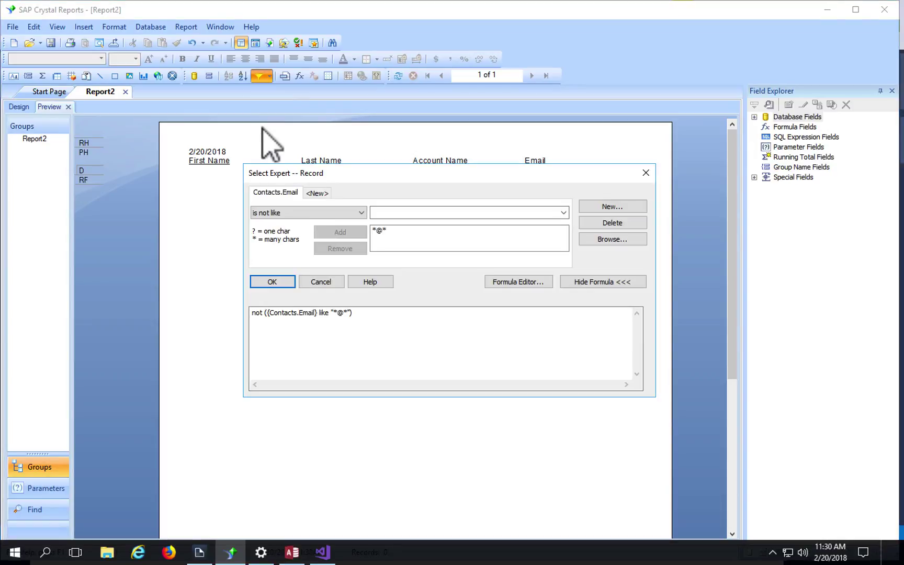
{"action": "left_click", "coordinate": [597, 223]}
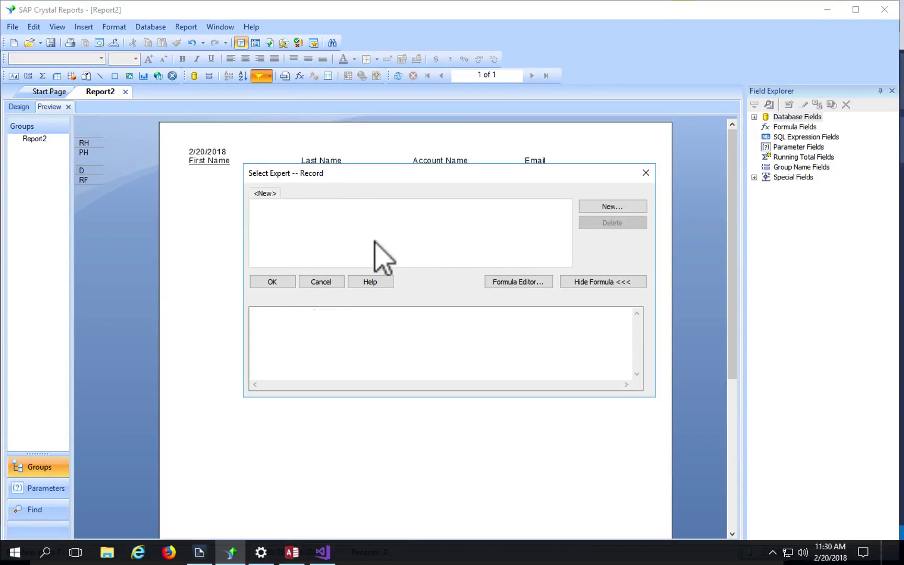
{"action": "left_click", "coordinate": [282, 277]}
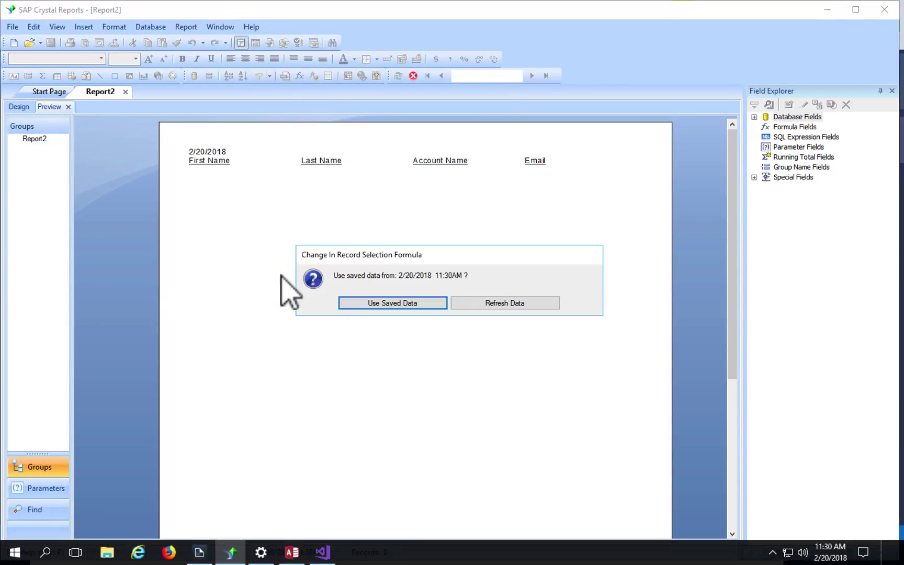
{"action": "left_click", "coordinate": [465, 303]}
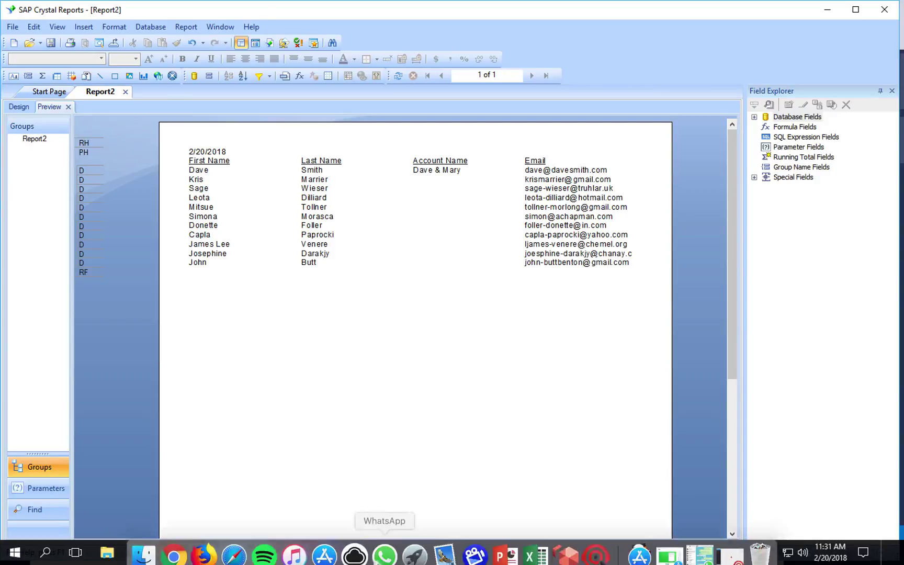
Step: Show Zoho CRM's All Contacts list in Chrome to compare the 11 contacts' email addresses
{"action": "left_click", "coordinate": [176, 544]}
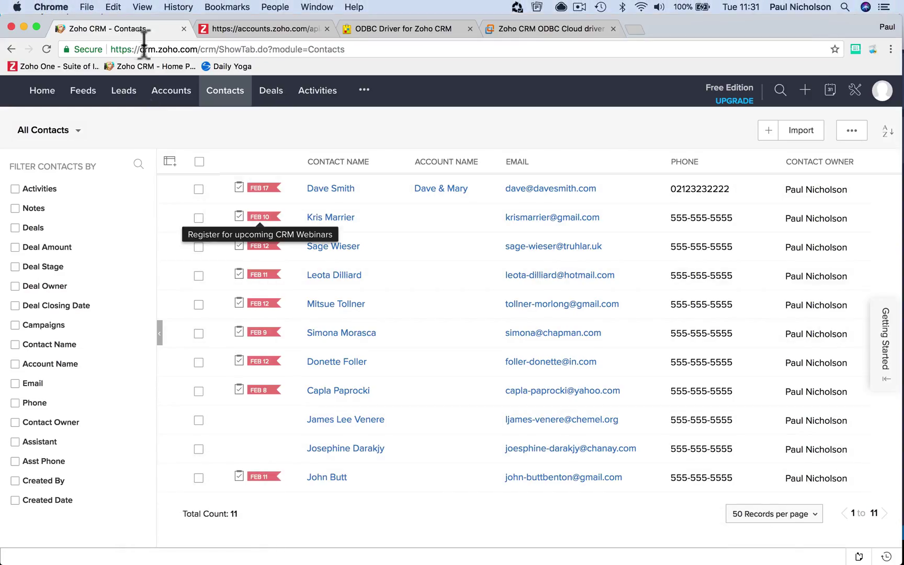